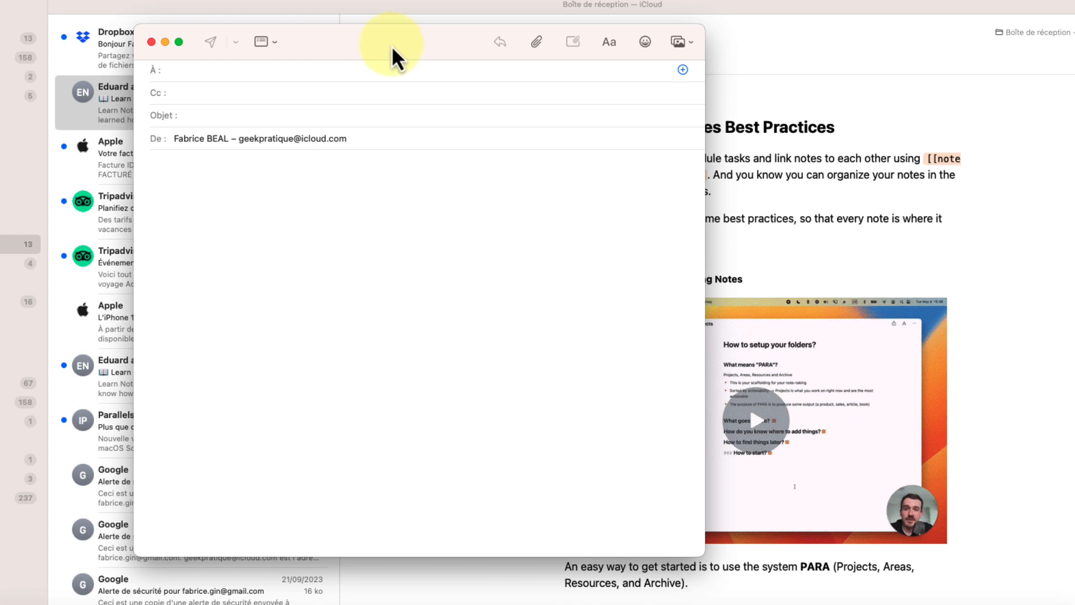
Show the new message's toolbar as icons with text and check which item is hidden in the overflow
right_click(380, 41)
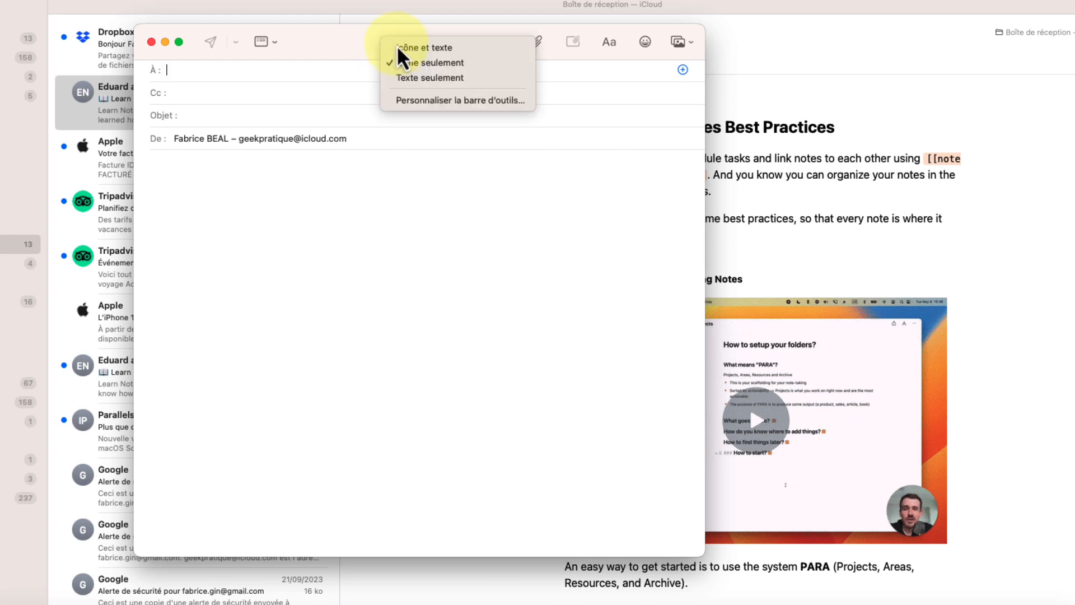
click(424, 48)
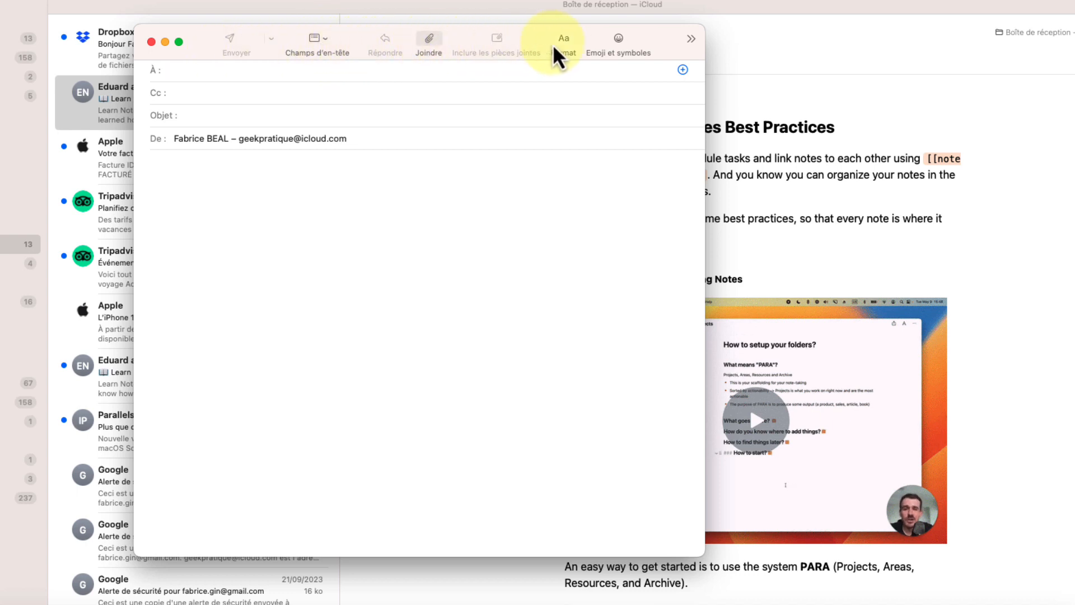
click(691, 39)
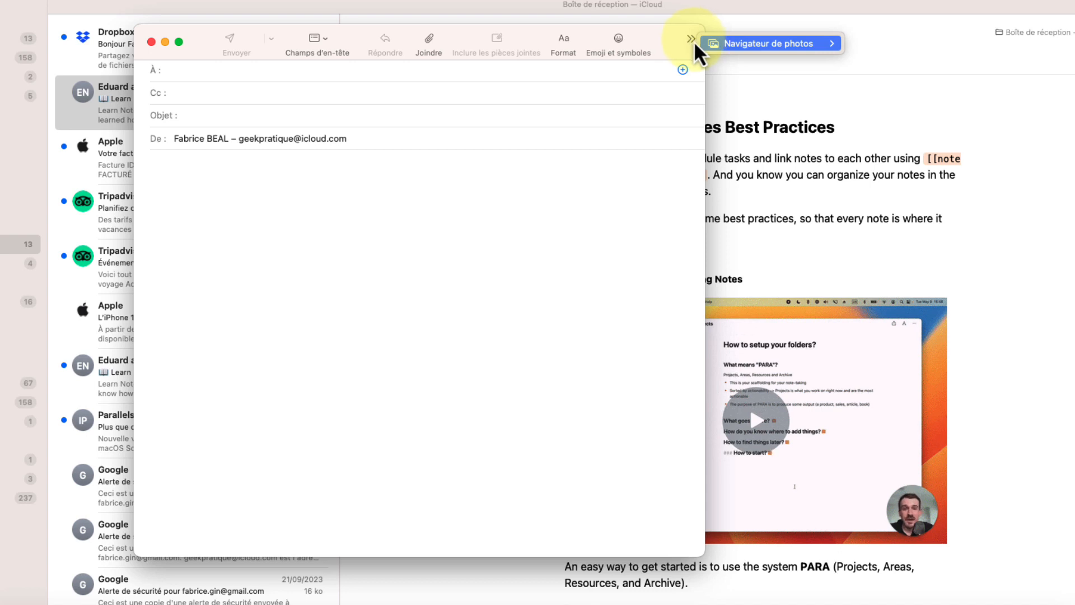
click(654, 37)
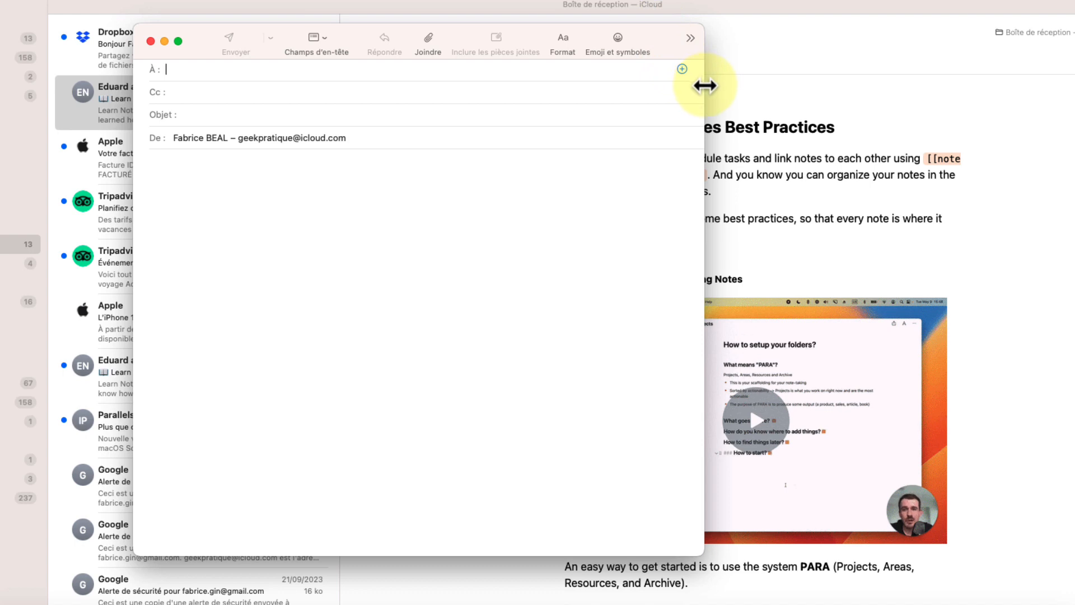
Widen the new message window to fit all toolbar items and set the toolbar to display icons only
drag(704, 86, 791, 86)
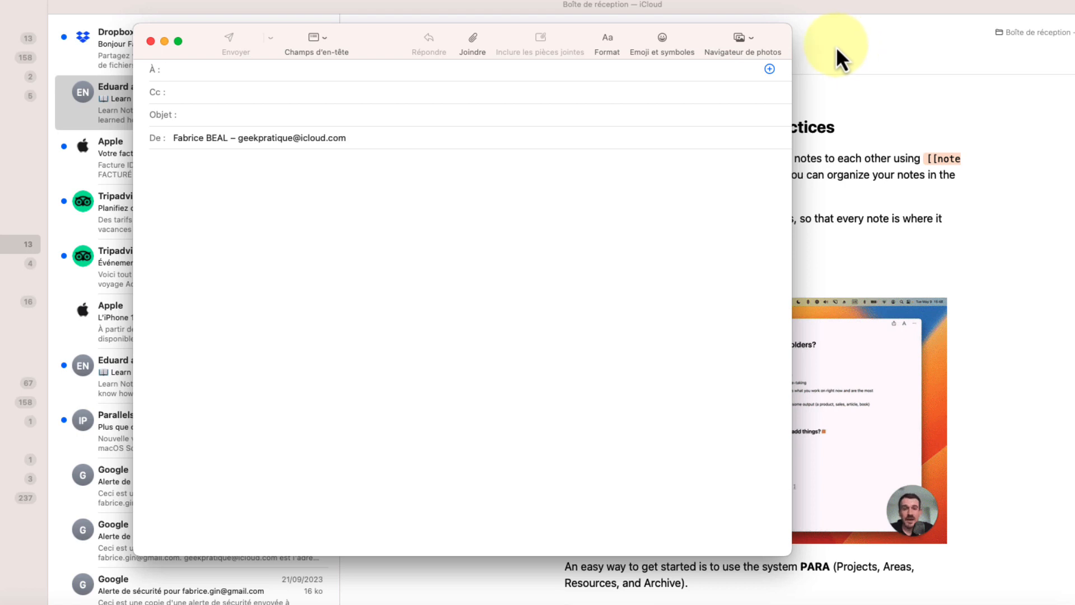
right_click(378, 32)
click(432, 58)
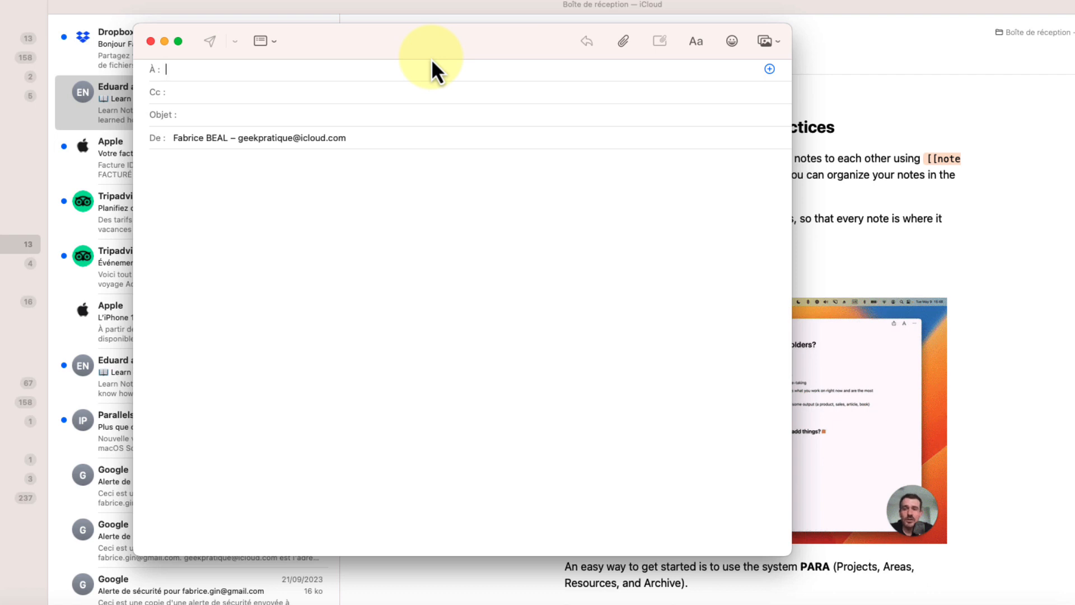
Enter "Saisir du texte brut" in the message body
click(421, 170)
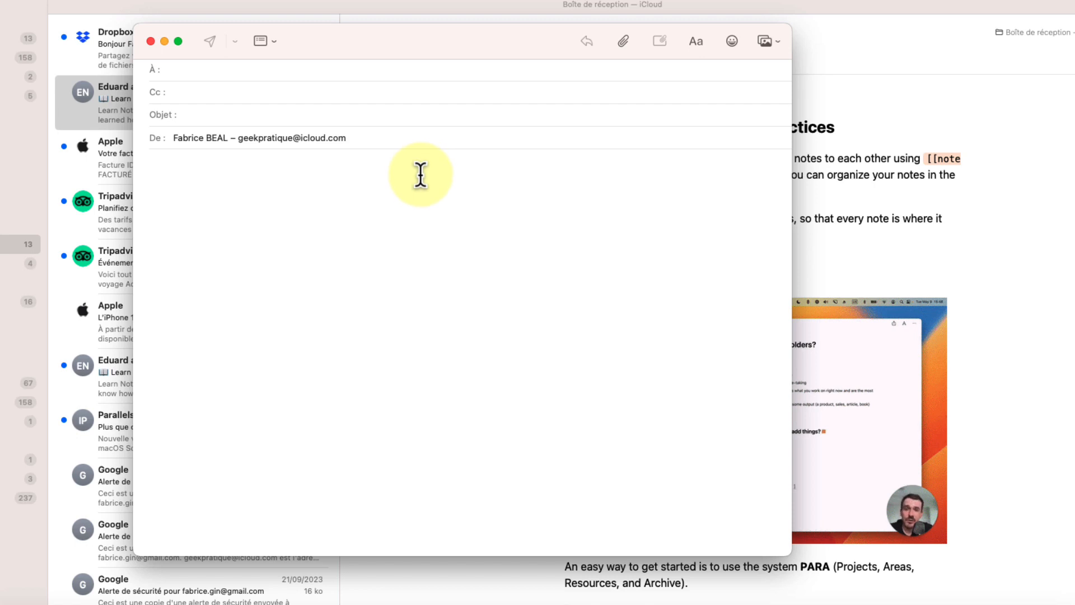
text(Sal)
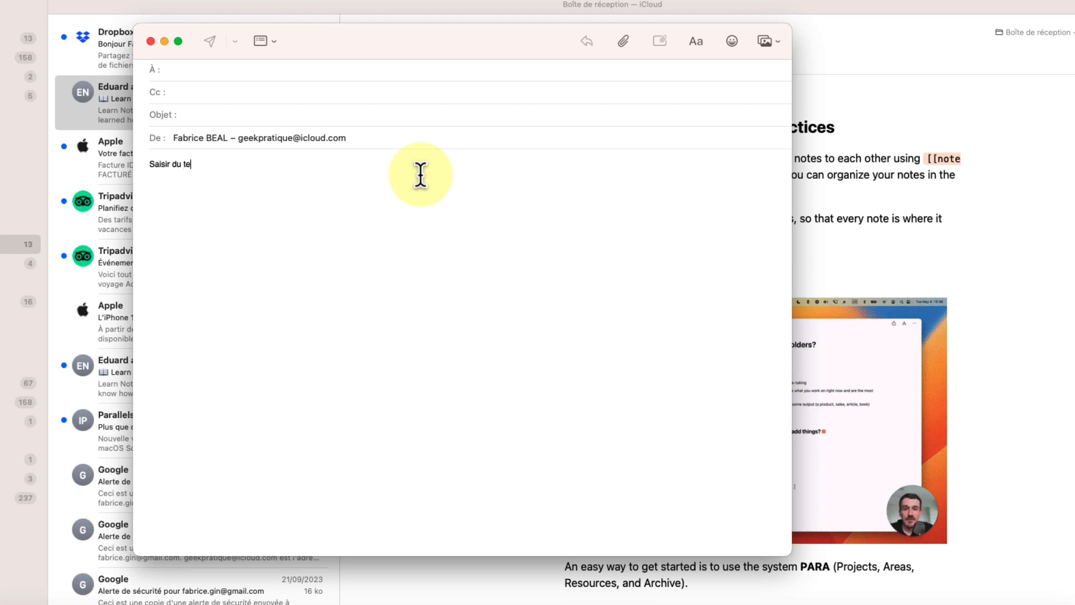
text(sir du texte brut)
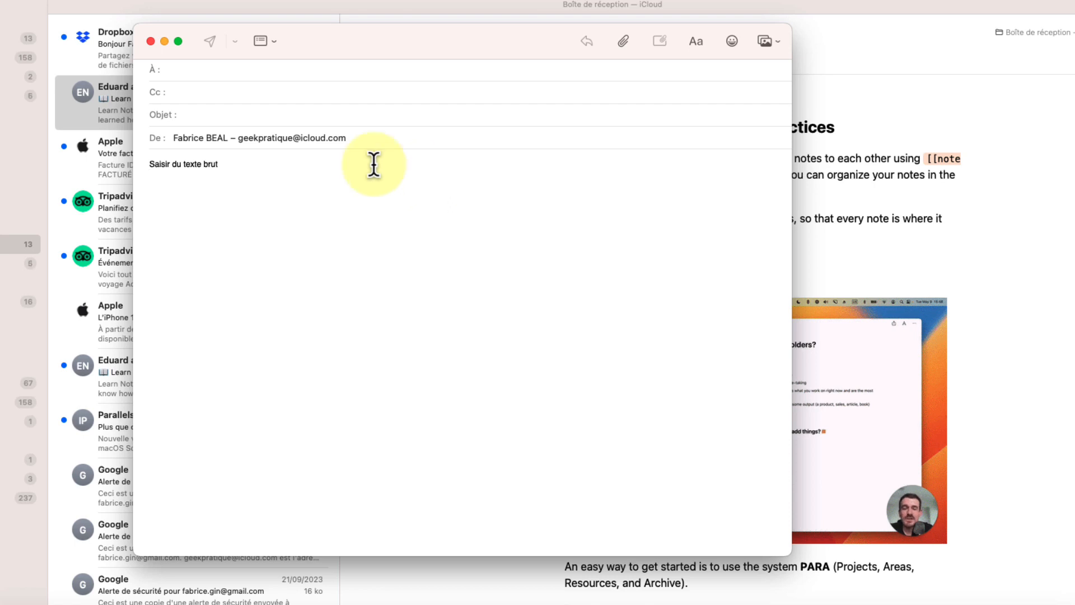
Replace the whole body line with the prepared birthday letter beginning "Cher [Nom de la personne], Joyeux anniversaire !"
key(BackSpace)
triple_click(233, 167)
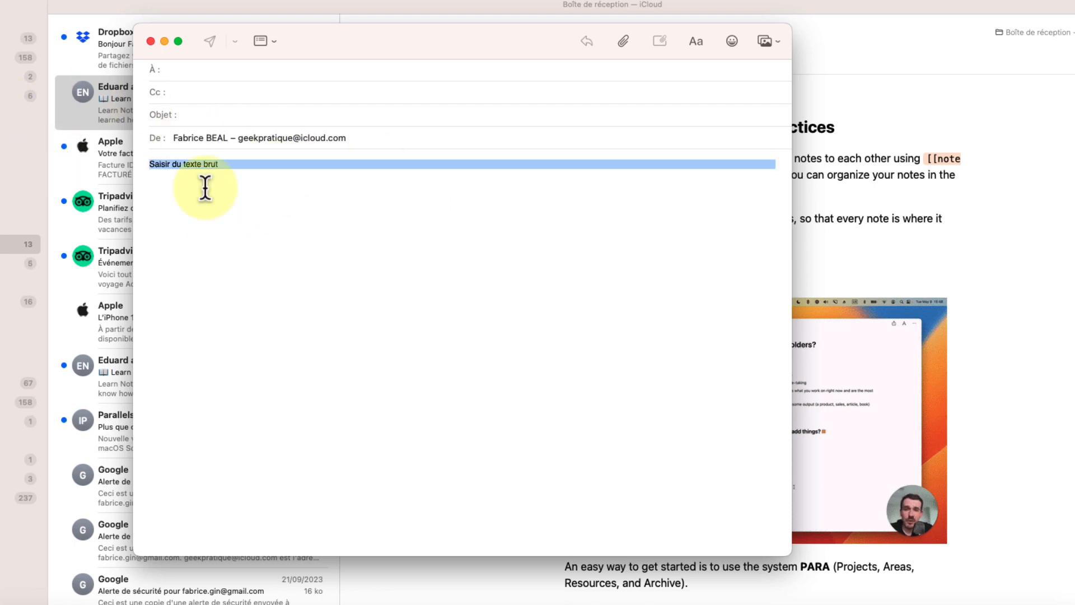
text(Cher [Nom de la personne],  Joyeux anniversaire !  En ce jour spécial, je tiens à te souhaiter tout le bonheur, la santé et la réussite que tu mérites. Que cette nouvelle année de ta vie soit remplie de moments inoubliables et de réalisations personnelles.  Comme tu le sais, je suis passionné par le jardinage, et je ne peux m'empêcher de penser à toutes les belles plantes et fleurs que nous avons cultivées ensemble au fil des ans. Ces moments passés dans le jardin sont précieux, tout comme notre amitié.  Si tu as des projets de jardinage pour l'année à venir, n'hésite pas à me demander des conseils. Je serais ravi de t'aider à faire de ton jardin un endroit encore plus spécial.  Pour célébrer ton anniversaire, pourquoi ne pas envisager de faire pousser une nouvelle plante ou une fleur dans ton jardin ? C'est une manière magnifique de symboliser une nouvelle année de croissance et d'épanouissement.)
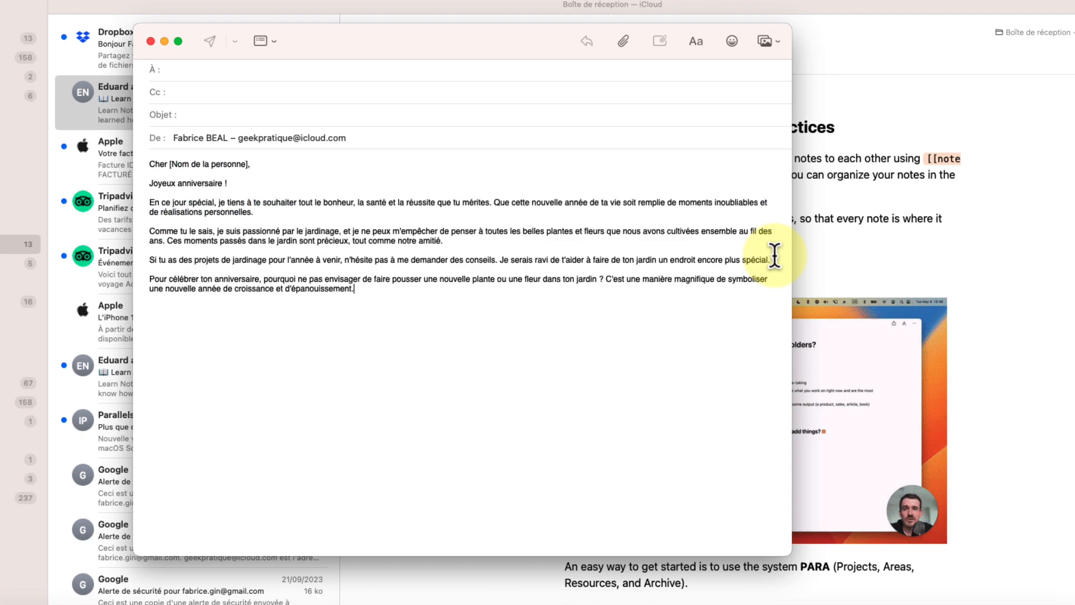
click(475, 242)
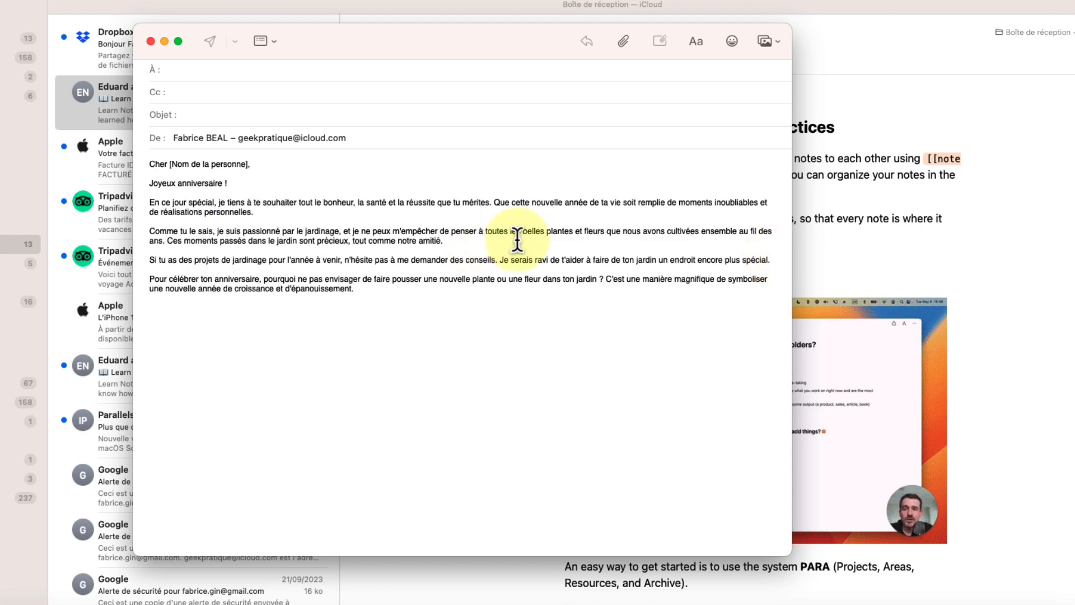
Display the text formatting bar and set the entire message body to font size 18
click(698, 41)
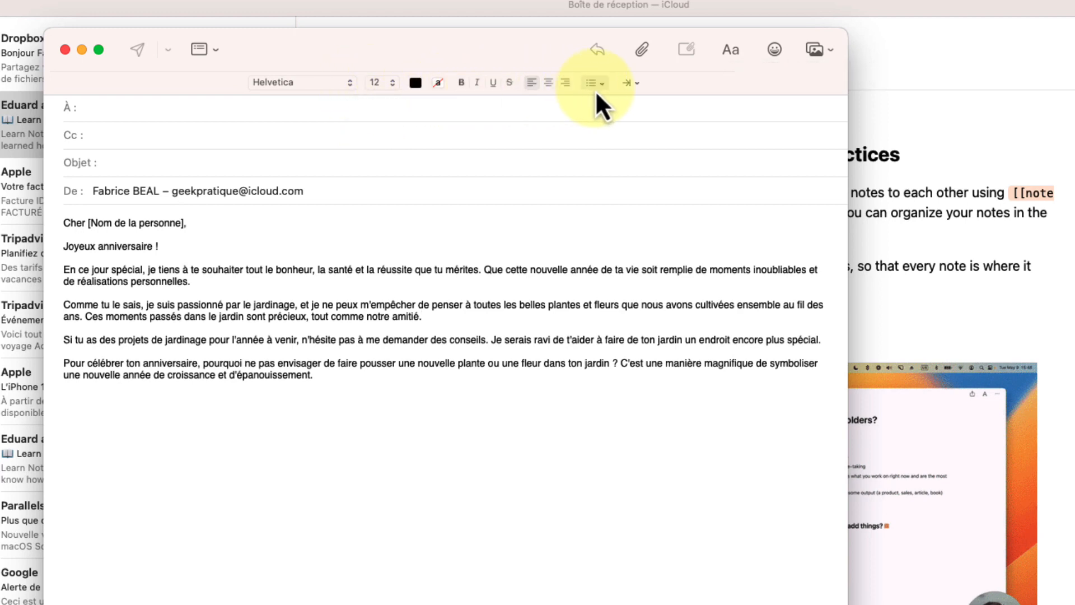
click(329, 305)
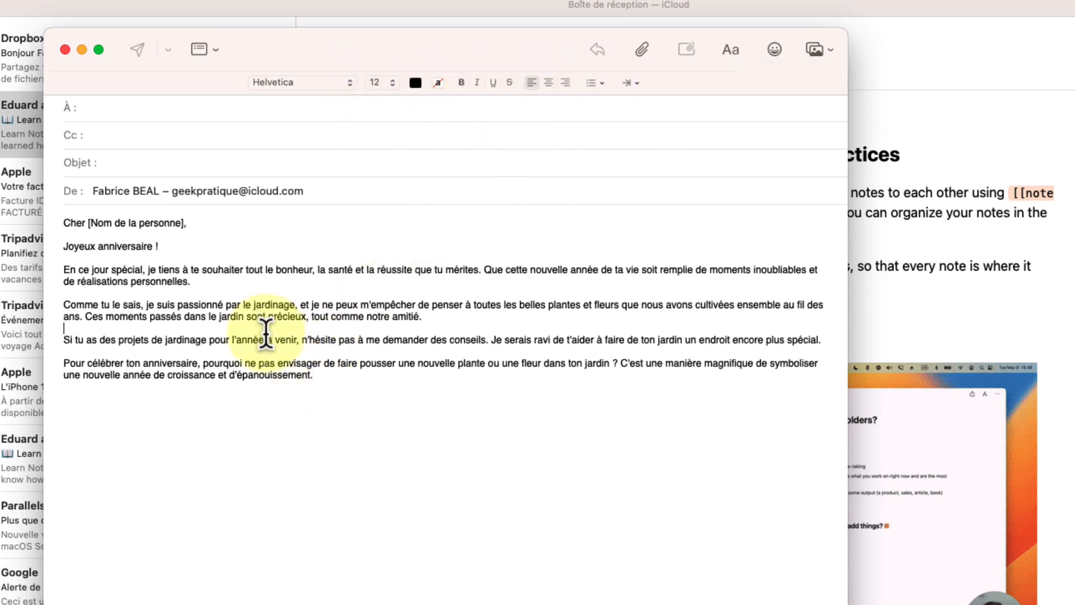
drag(331, 377, 28, 221)
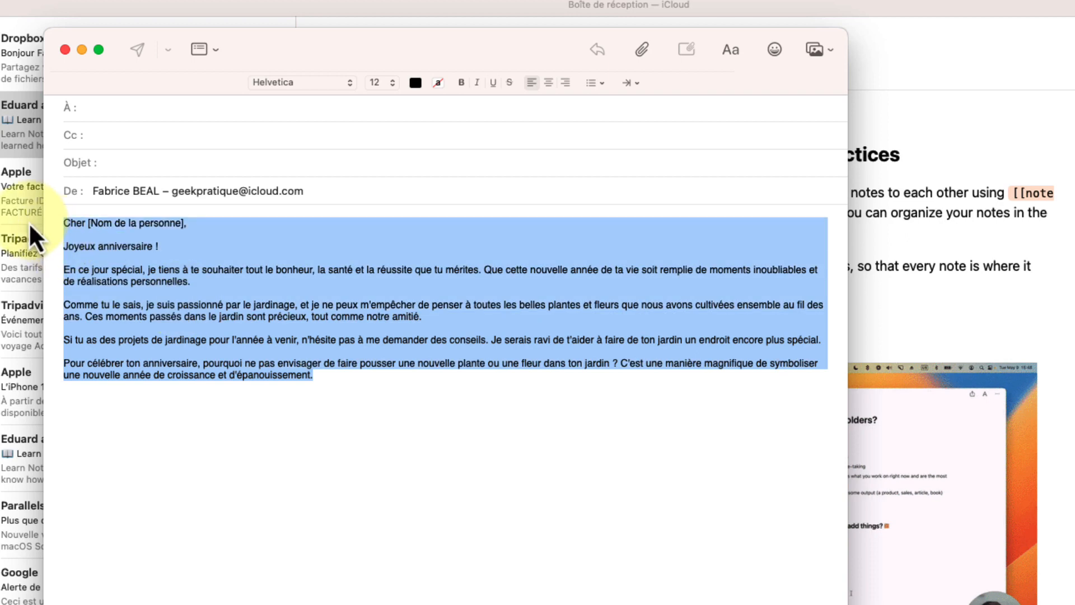
click(385, 85)
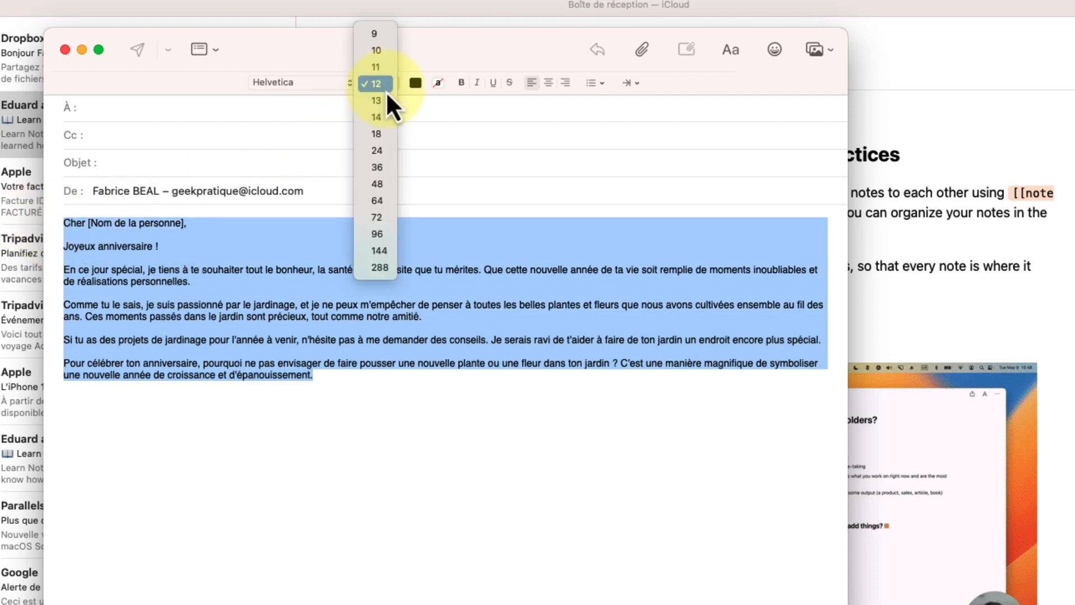
click(383, 139)
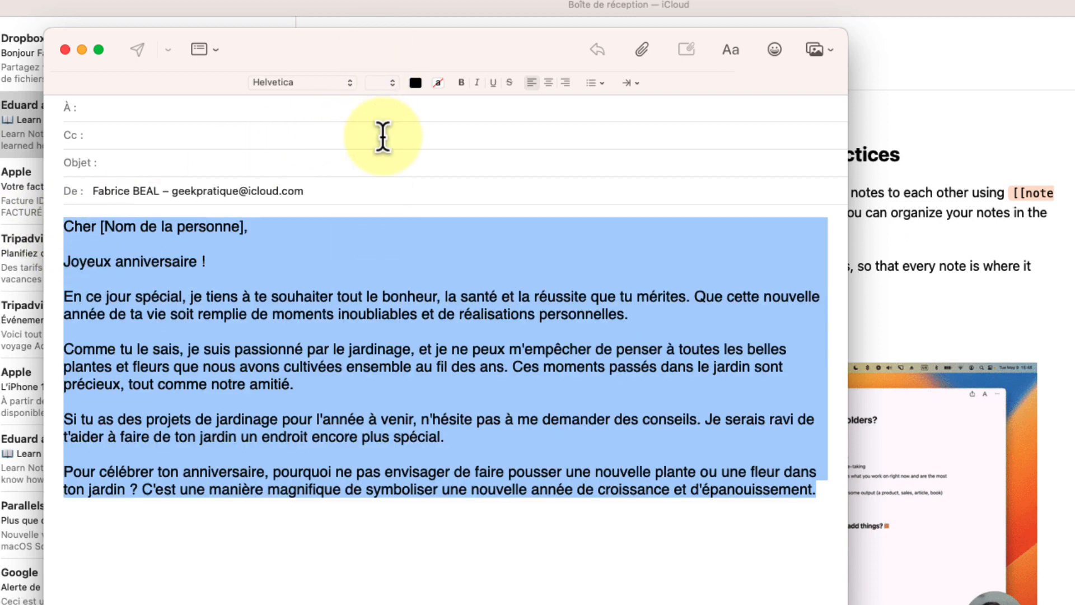
Set the font size of the entire message body to 14
click(392, 84)
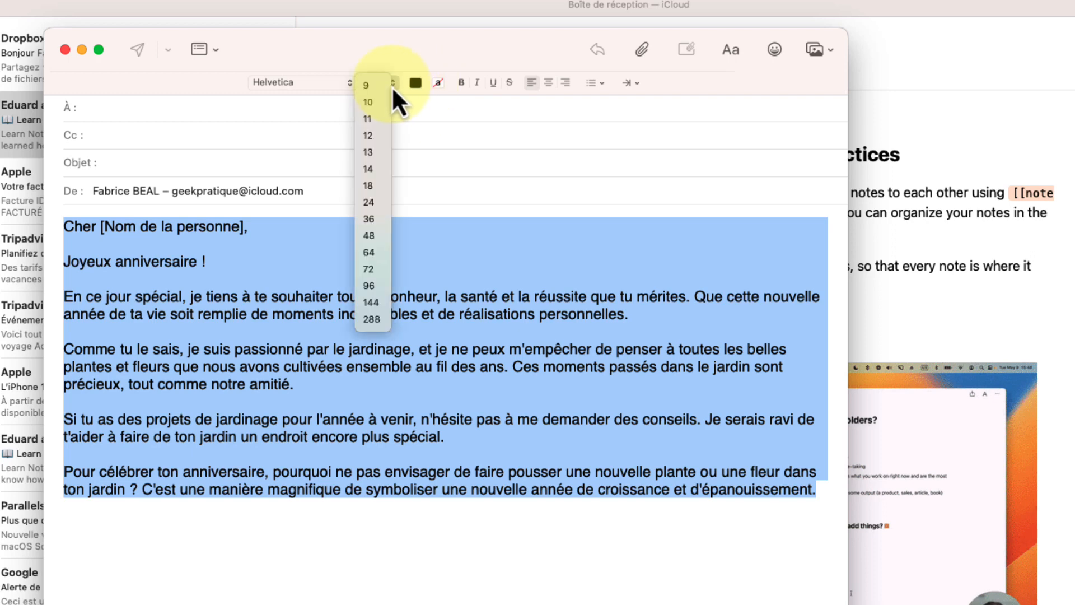
click(377, 175)
click(374, 339)
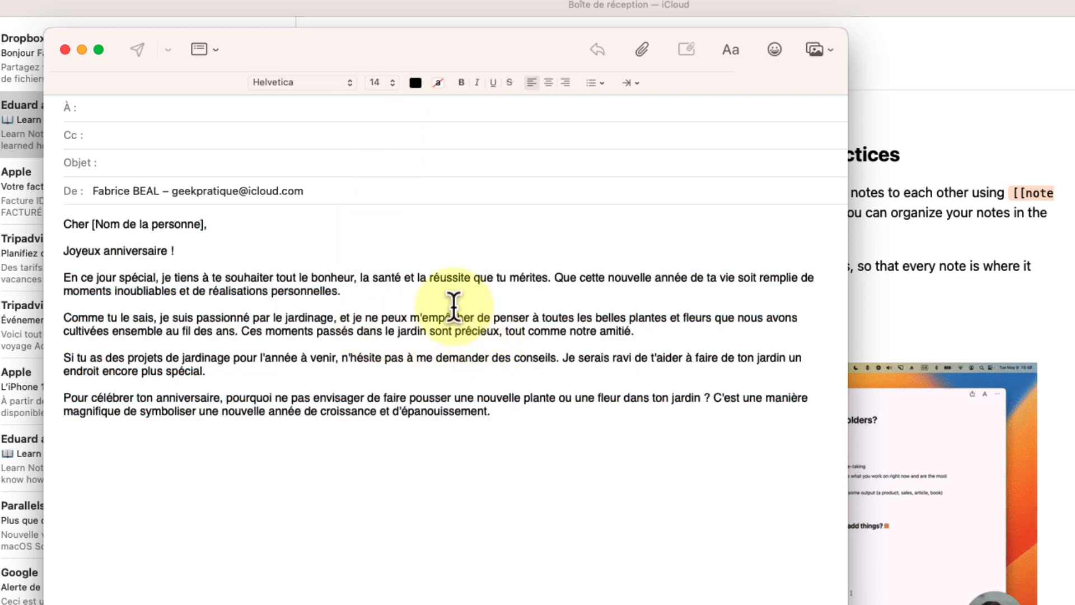
drag(201, 277, 194, 276)
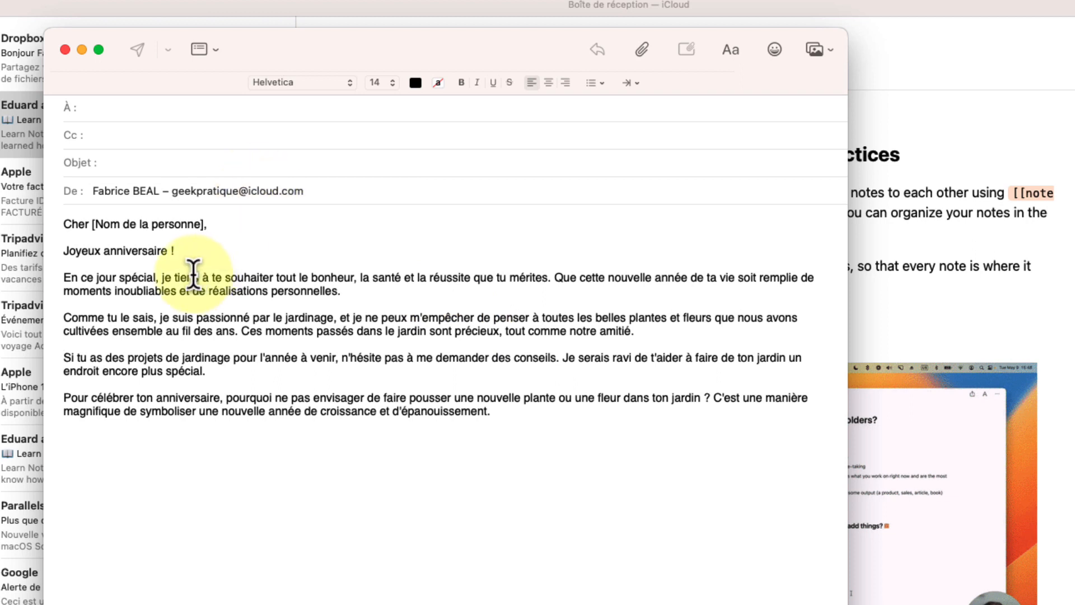
click(291, 84)
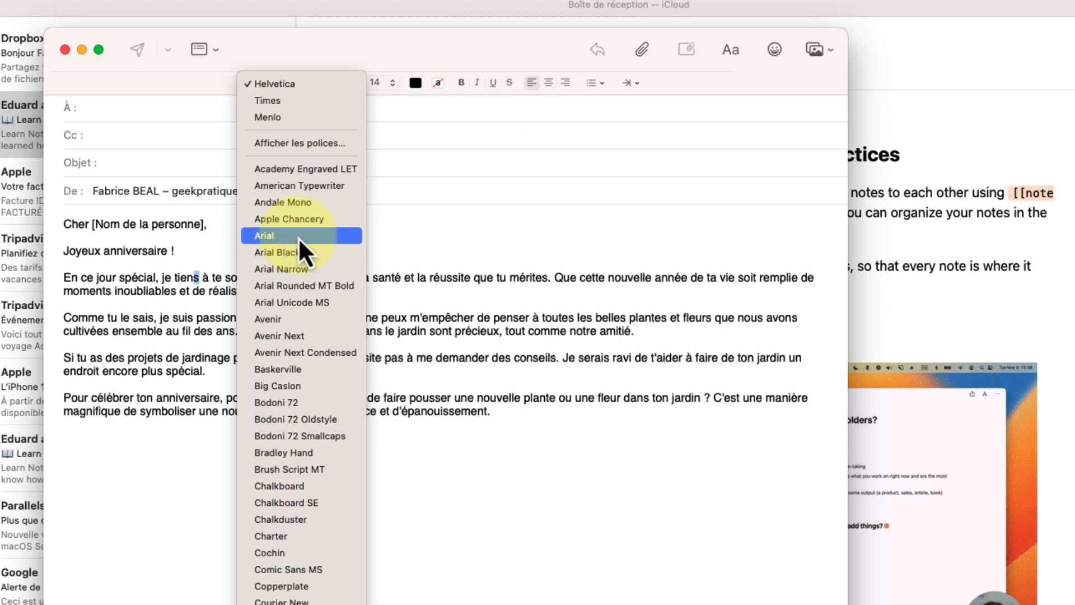
click(536, 277)
Change the font of the entire message body to Comic Sans MS
key(super+a)
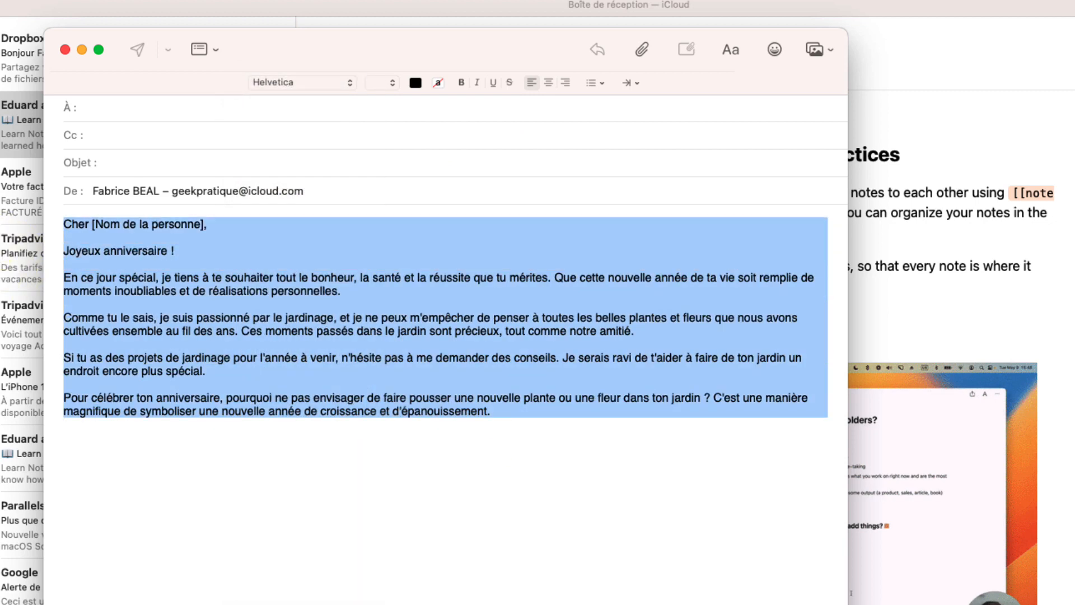
click(281, 84)
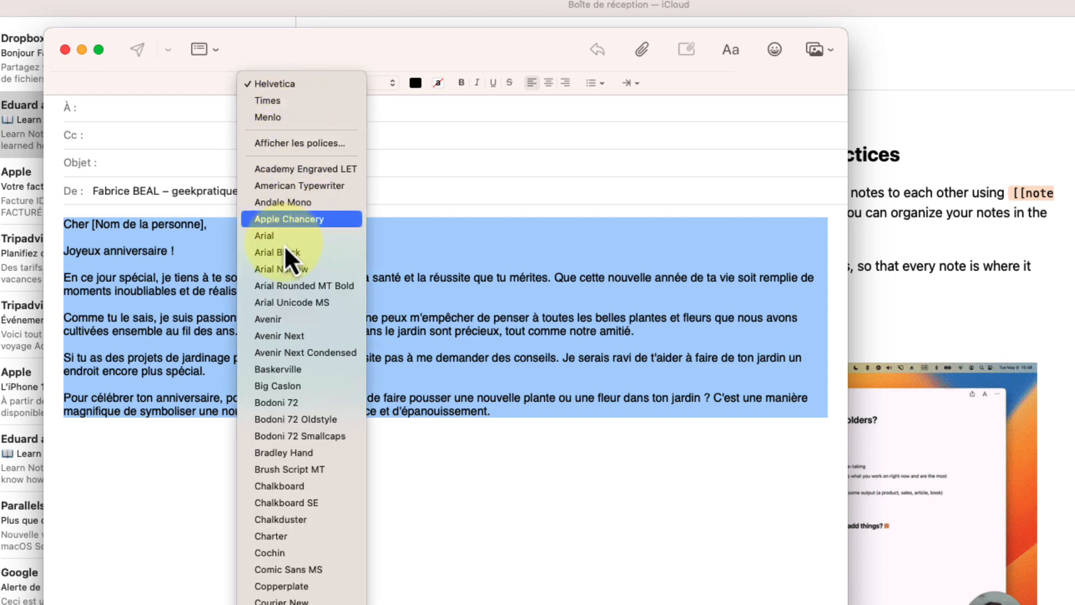
scroll(304, 314, down, 10)
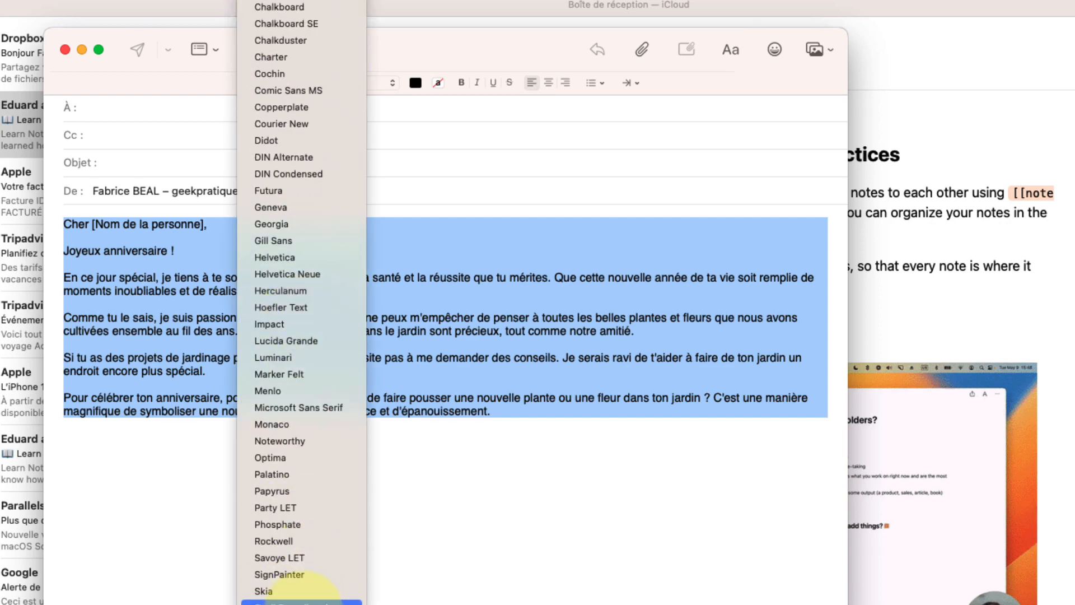
scroll(311, 571, up, 10)
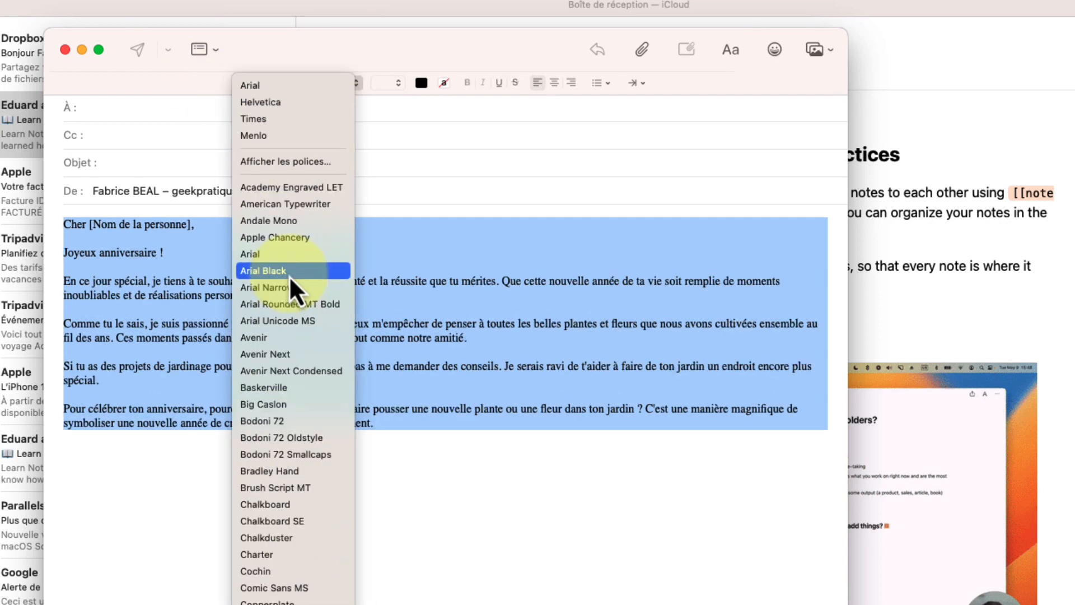
click(301, 586)
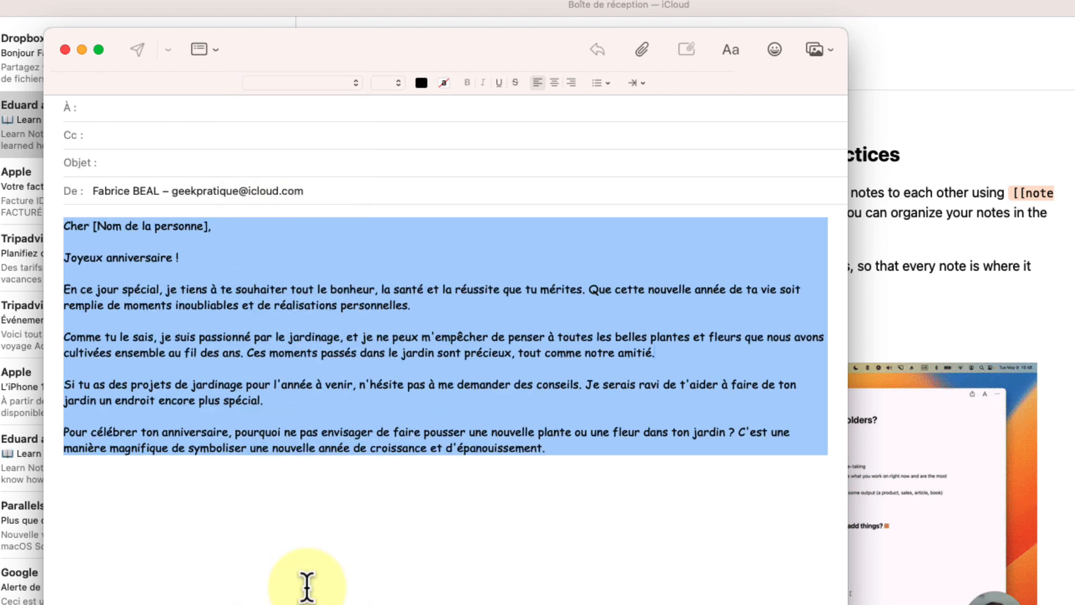
click(350, 495)
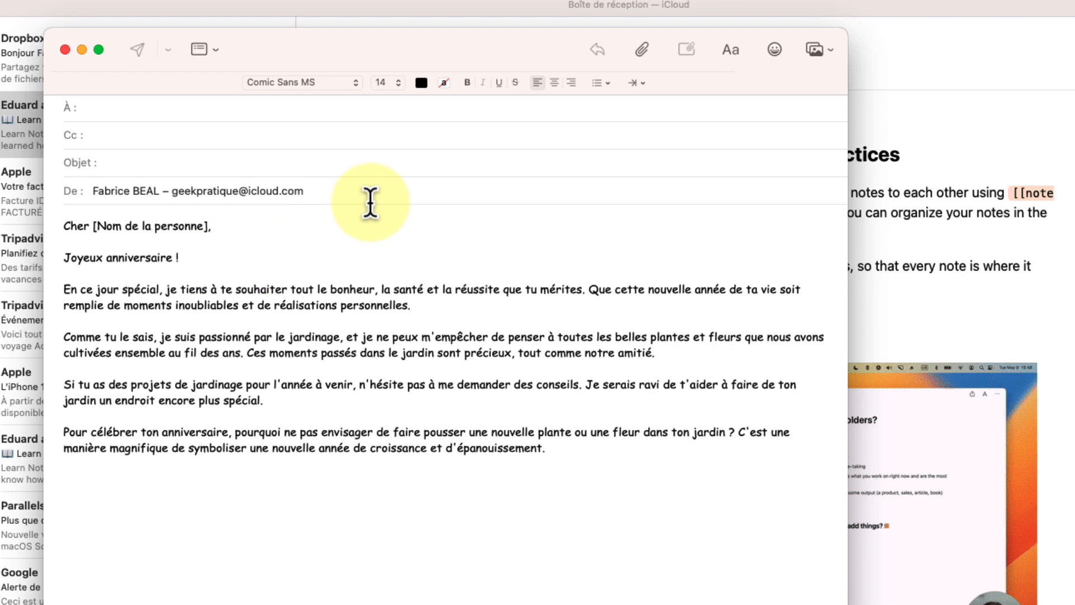
Make the line "Joyeux anniversaire !" bold
click(184, 256)
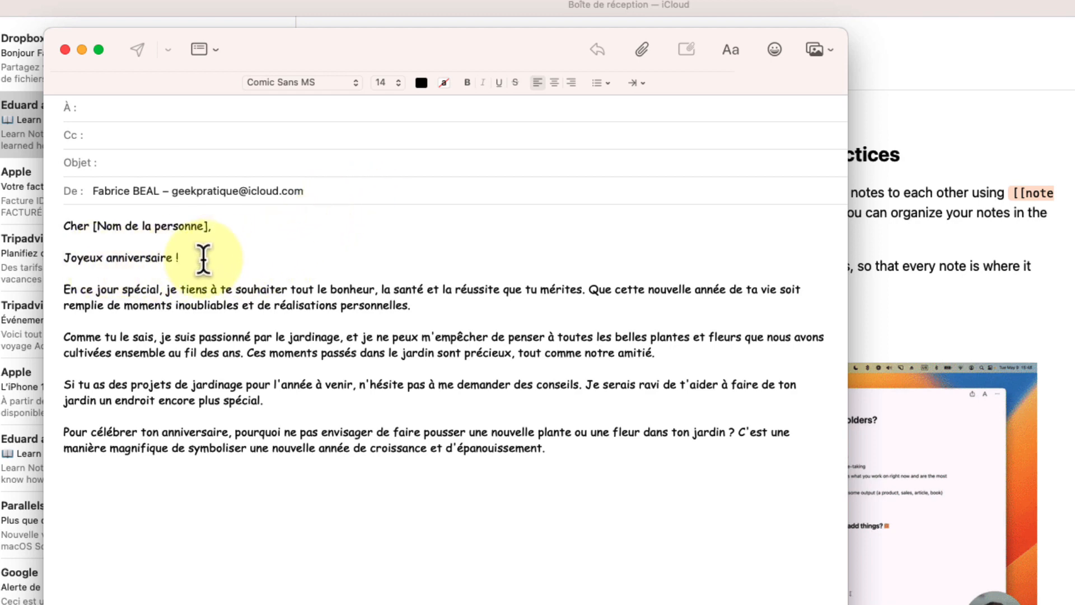
drag(209, 257, 55, 250)
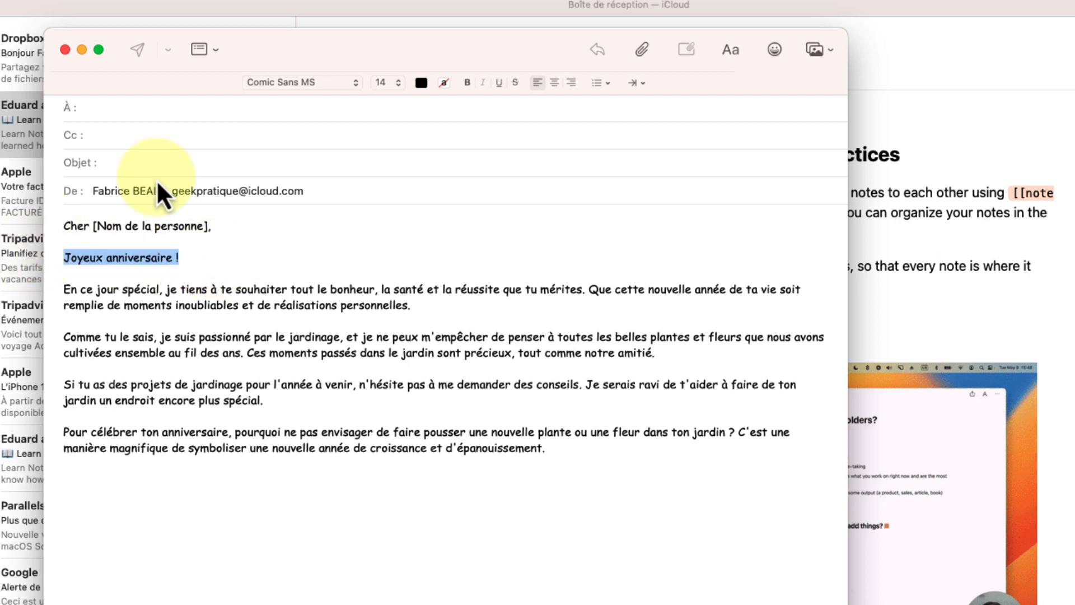
click(468, 83)
click(381, 278)
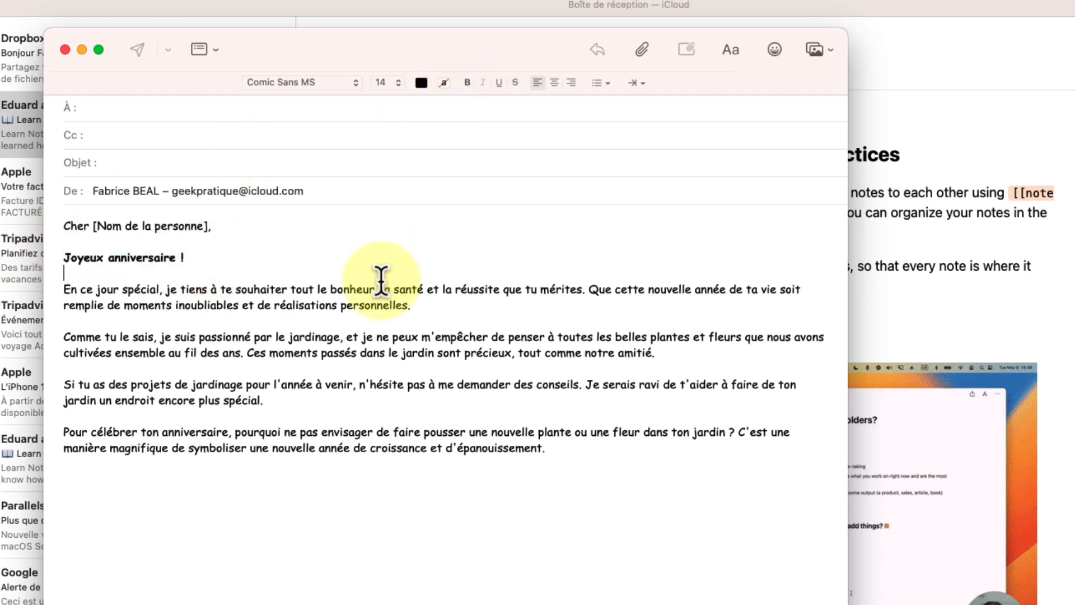
Underline the passage from "je tiens à te souhaiter" through "que tu mérites" in the paragraph starting "En ce jour spécial"
drag(167, 289, 583, 289)
click(499, 82)
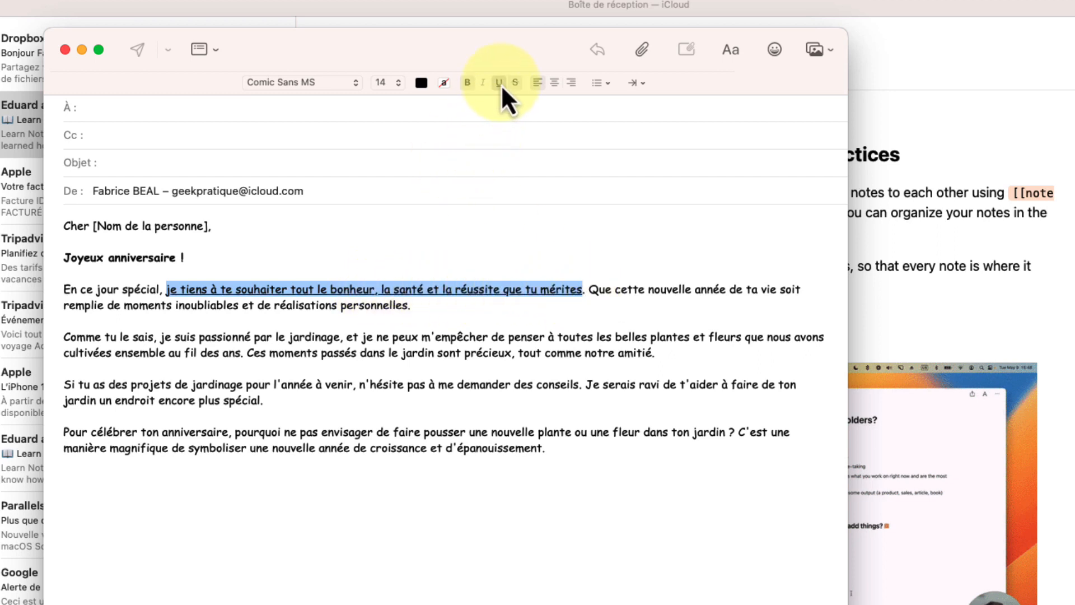
click(521, 216)
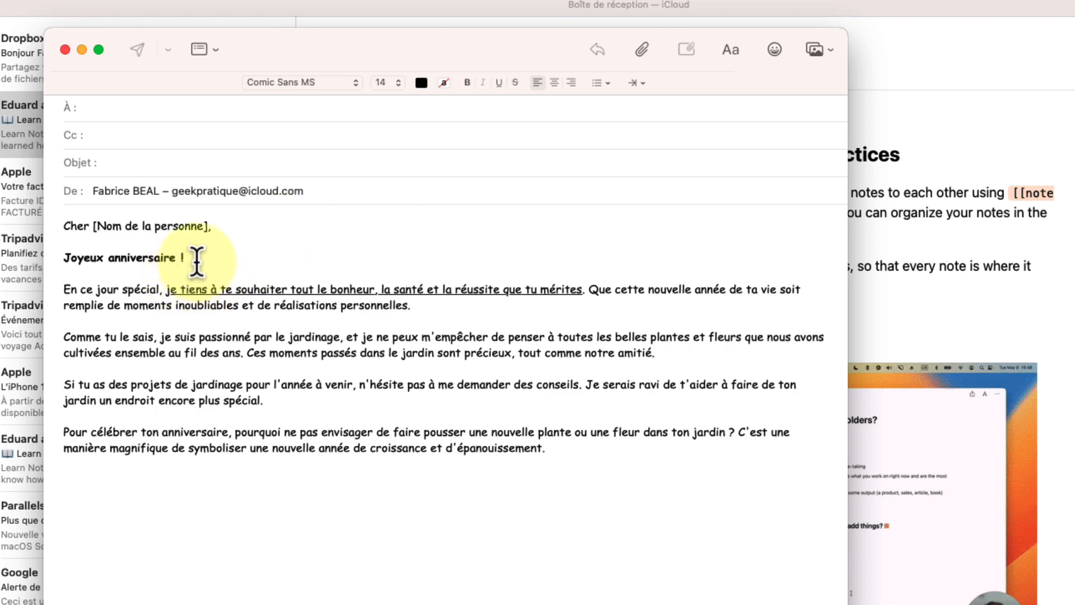
Color the bold line "Joyeux anniversaire !" green
drag(196, 261, 28, 258)
click(420, 84)
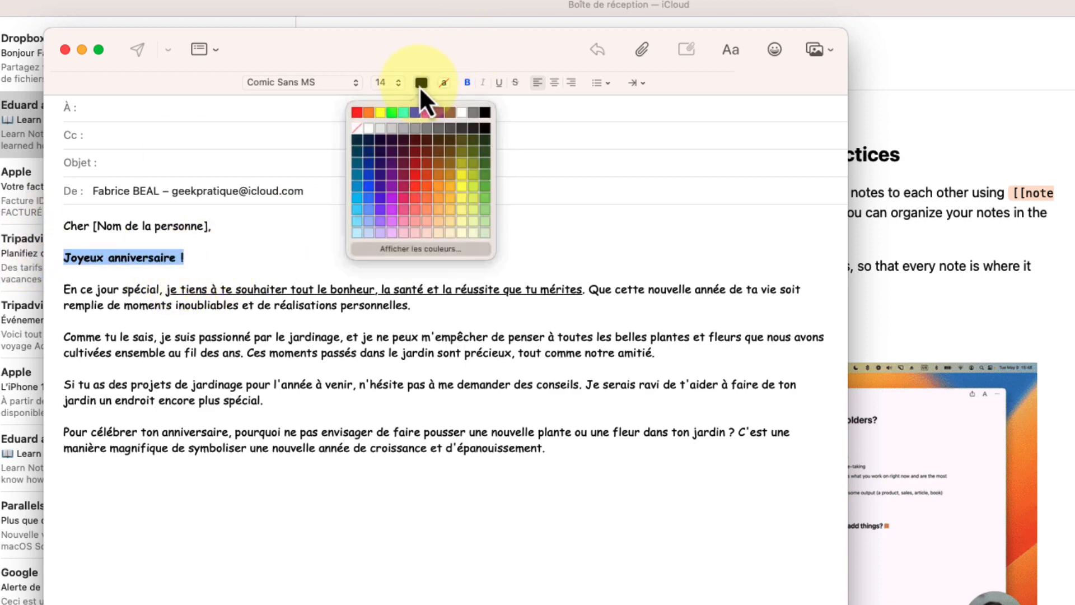
click(485, 181)
click(441, 266)
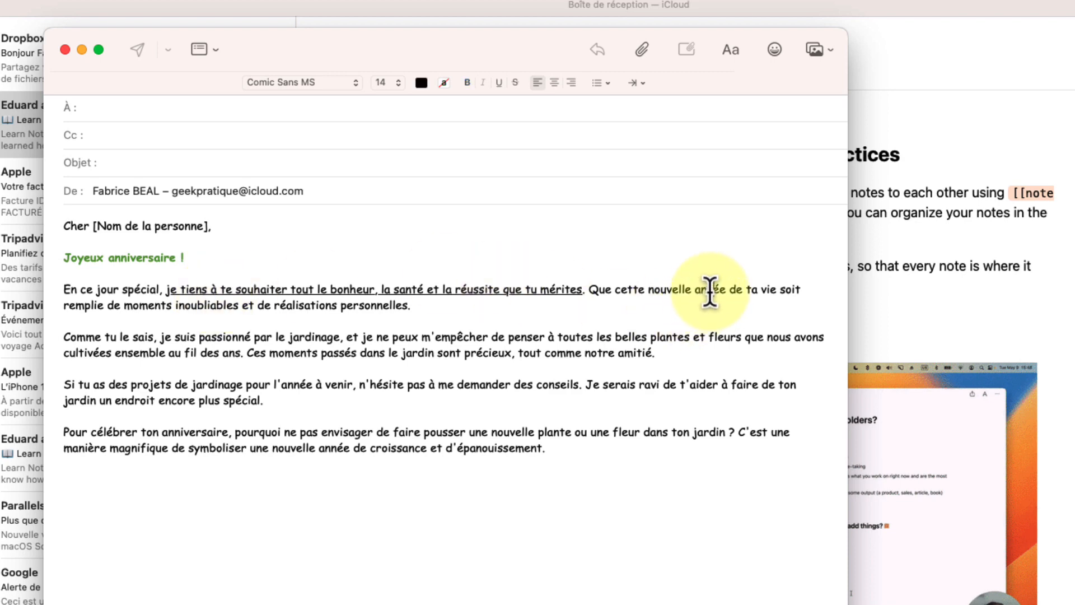
Strike through the words from "Que cette nouvelle" up to "anné" in the paragraph starting "En ce jour spécial"
drag(712, 290, 588, 289)
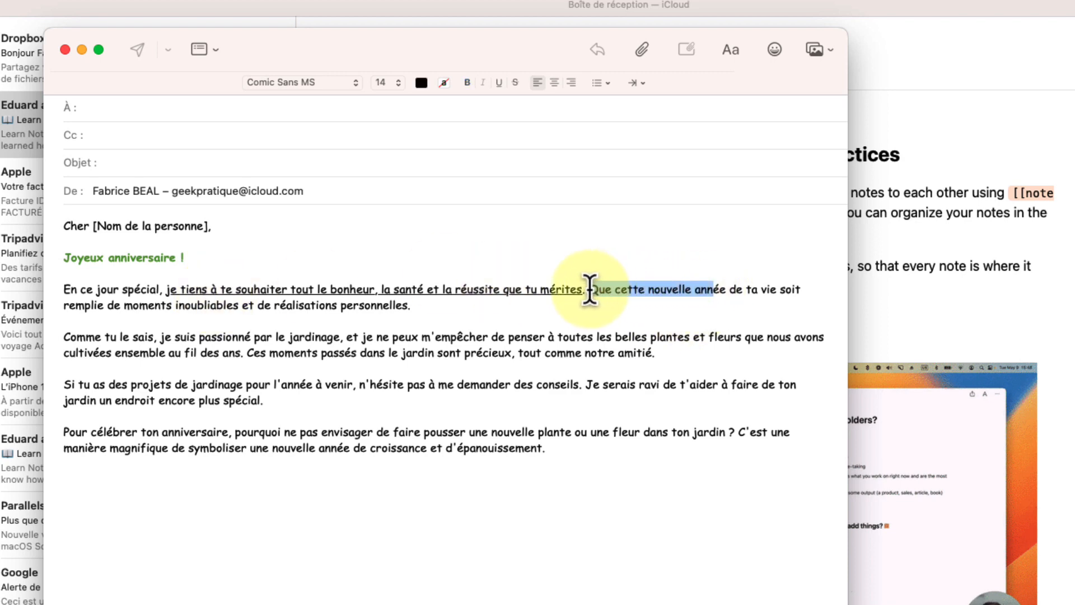
click(515, 83)
click(727, 247)
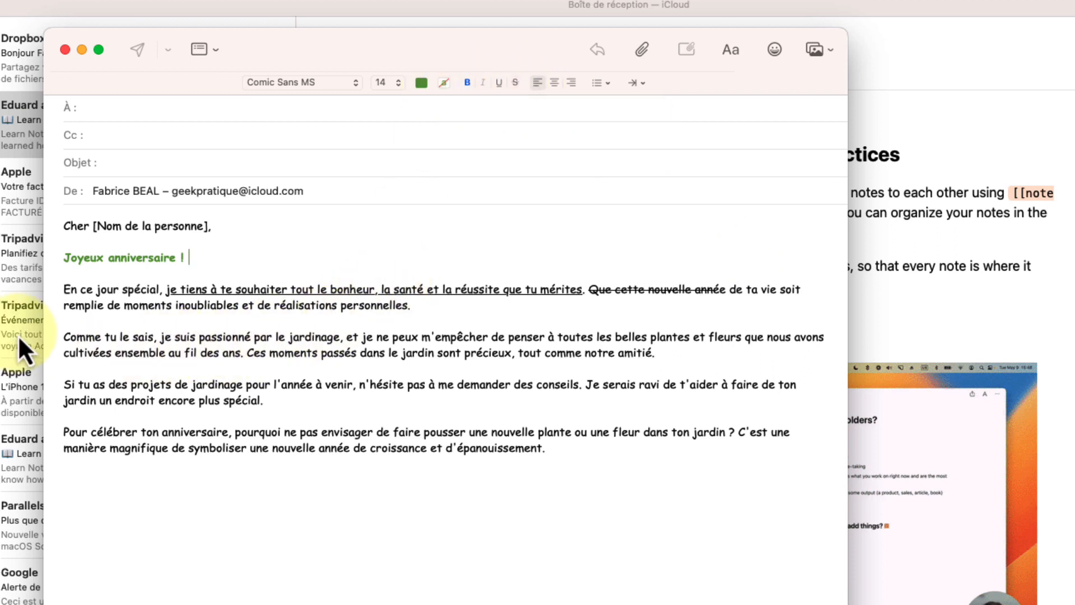
Highlight the text from "Comme tu le sais" through "passés dans le" with a dark blue background
drag(60, 336, 401, 354)
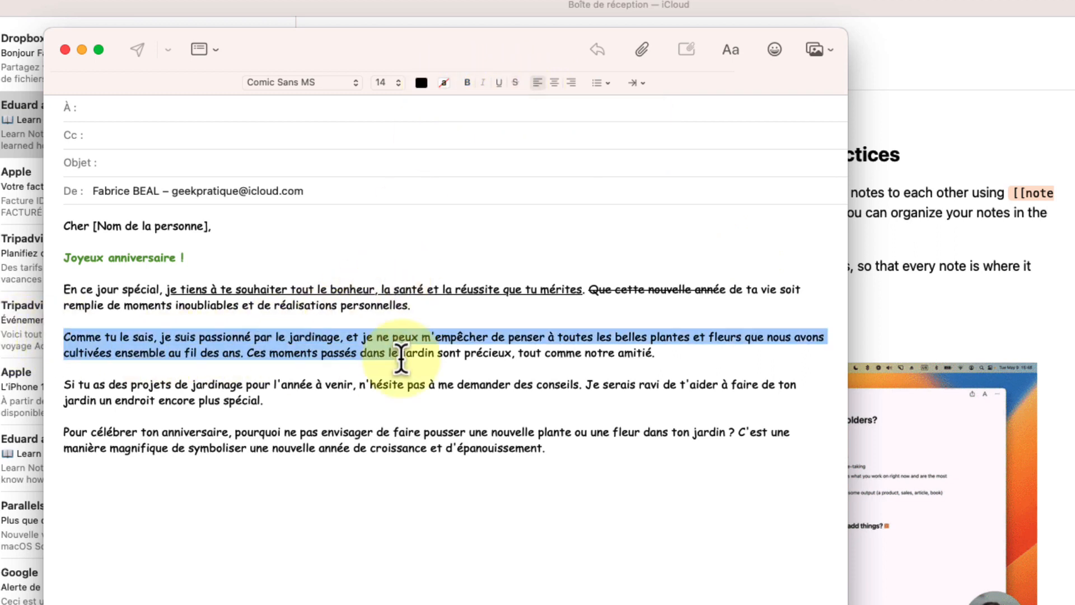
click(444, 83)
click(391, 165)
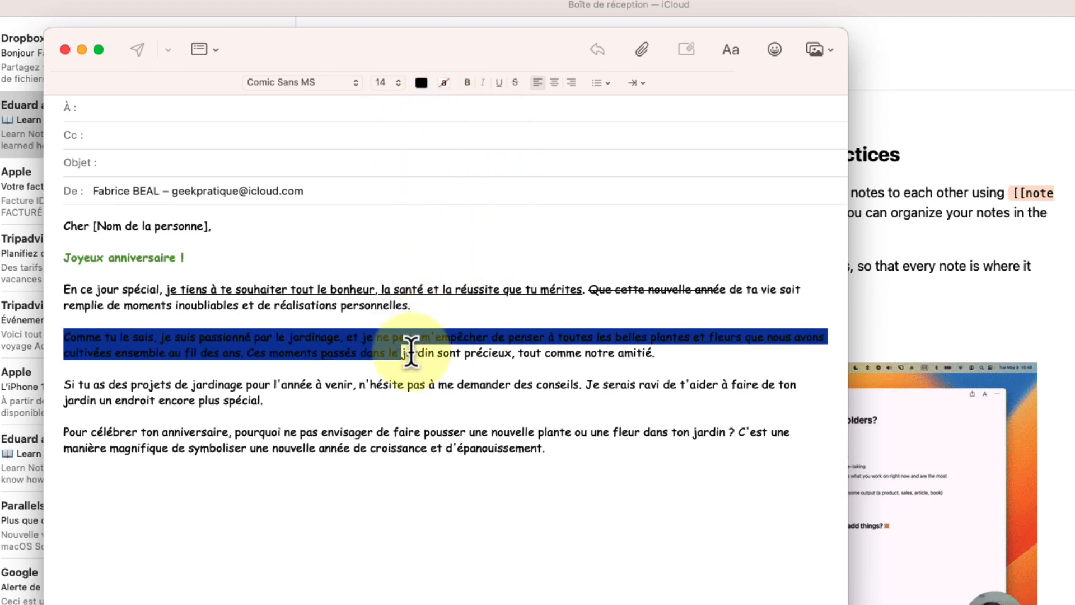
Give the passage from "Comme tu le sais" to "dans le ja" an orange highlight color
drag(411, 351, 4, 338)
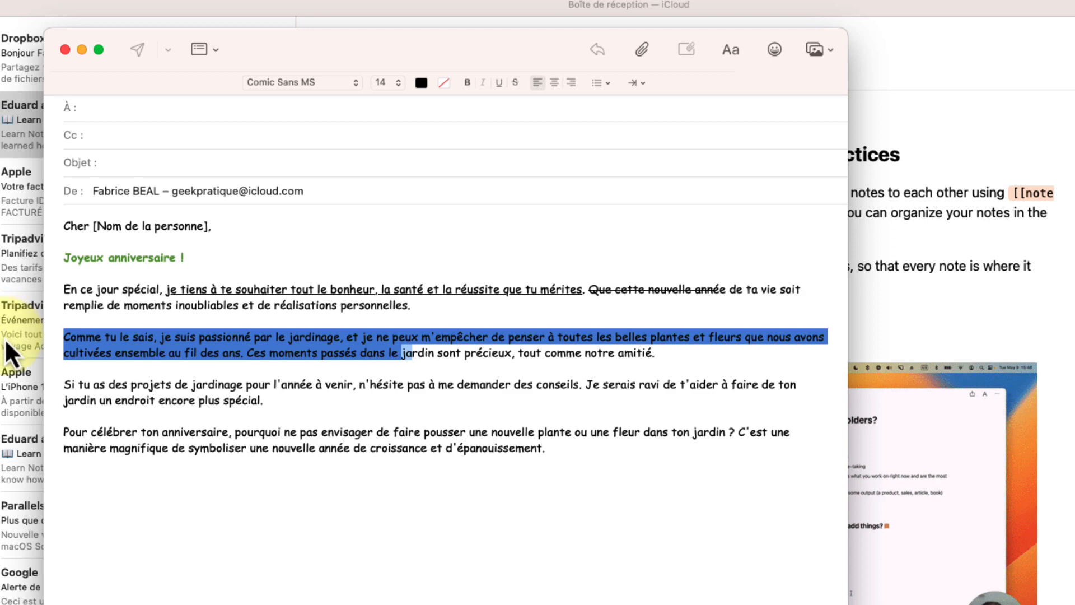
click(445, 84)
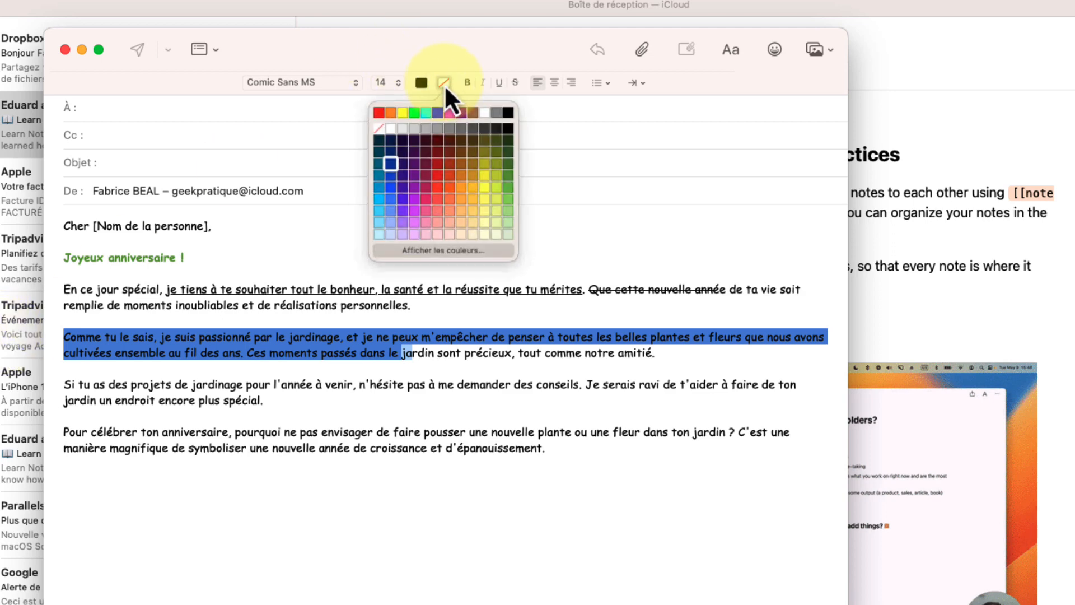
click(464, 211)
click(541, 335)
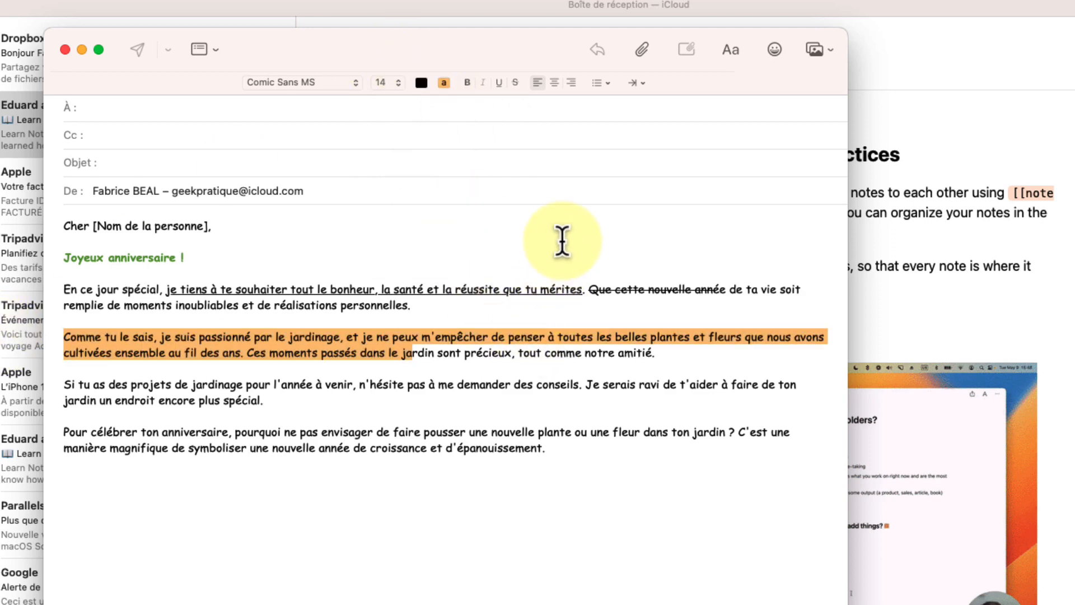
click(560, 240)
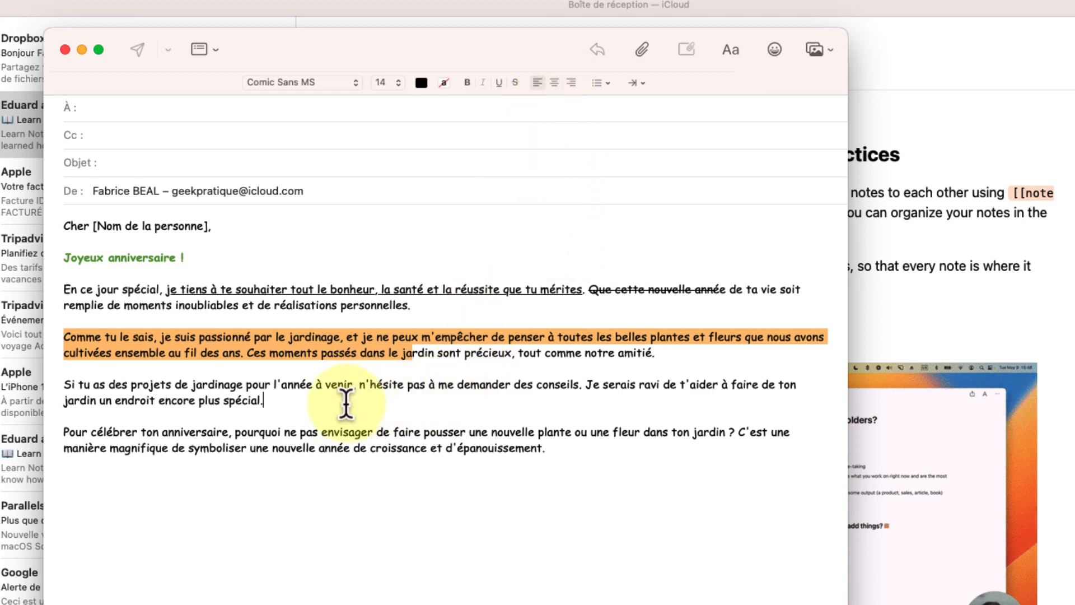
Try centering the paragraph starting "Si tu as des projets de jardinage", and settle on right alignment
drag(345, 403, 3, 376)
click(554, 83)
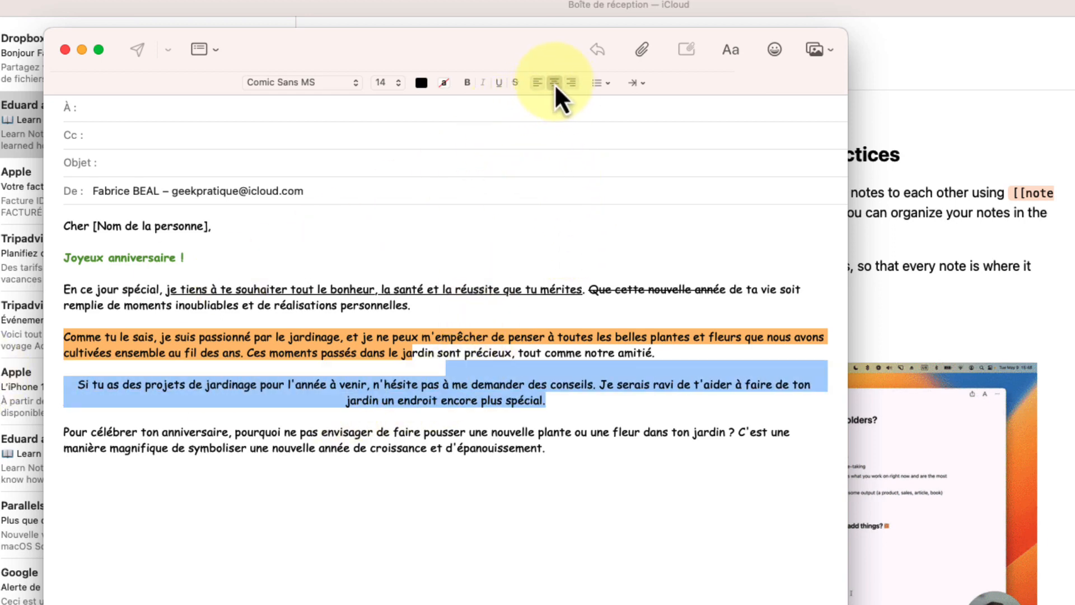
click(572, 83)
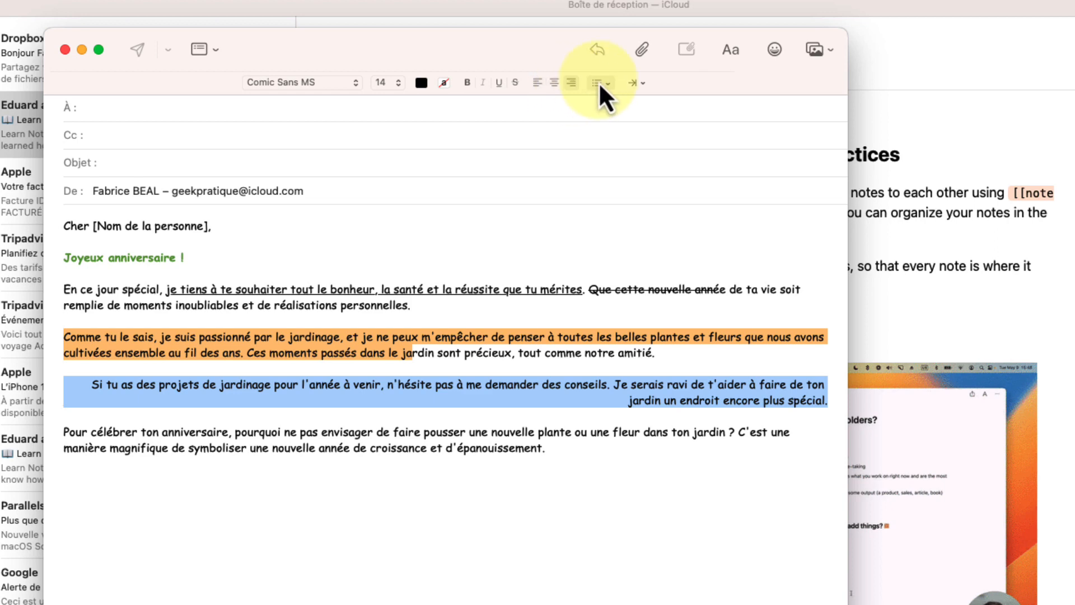
Turn the last paragraph, starting "Pour célébrer ton anniversaire", into a bulleted list item
click(406, 431)
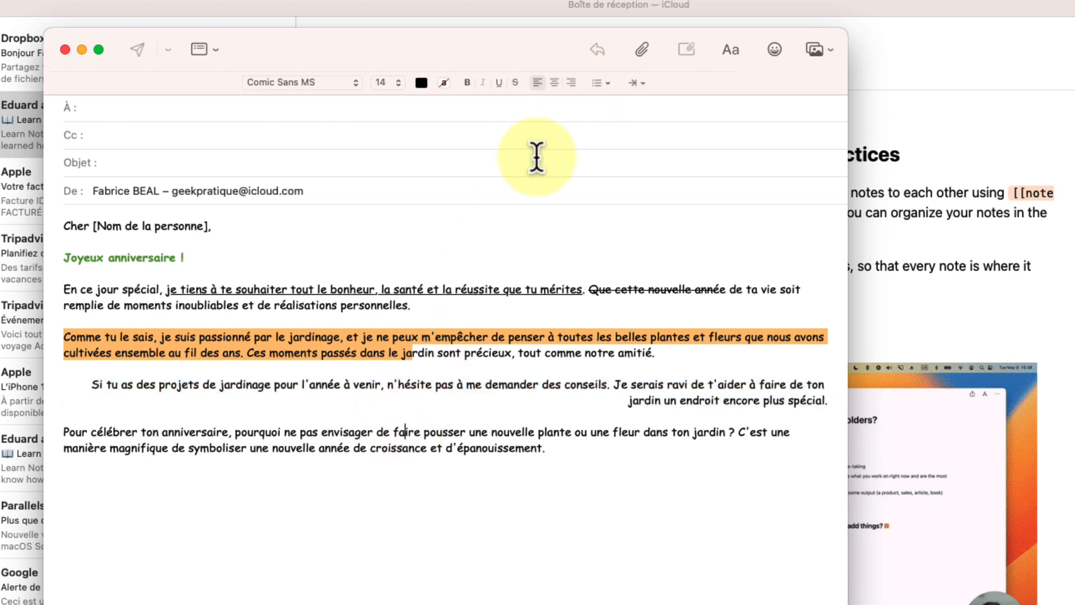
click(596, 447)
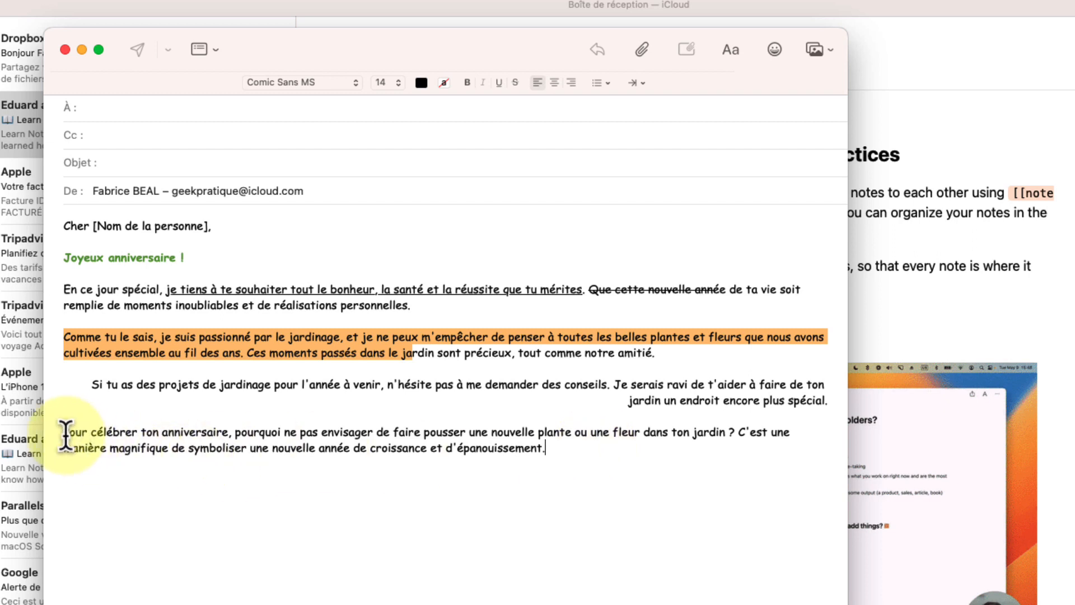
click(600, 84)
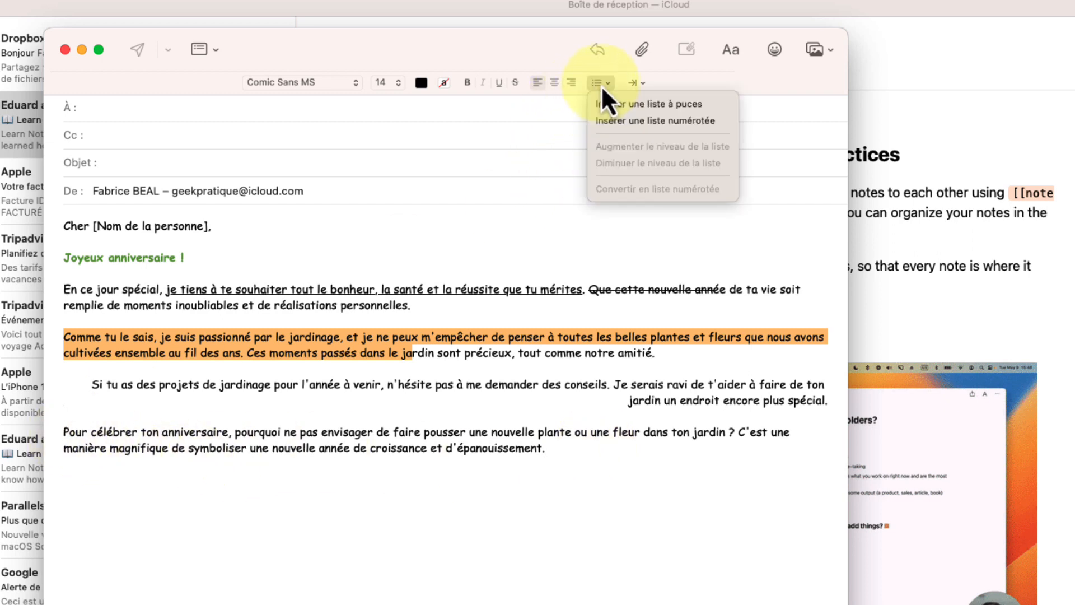
click(640, 106)
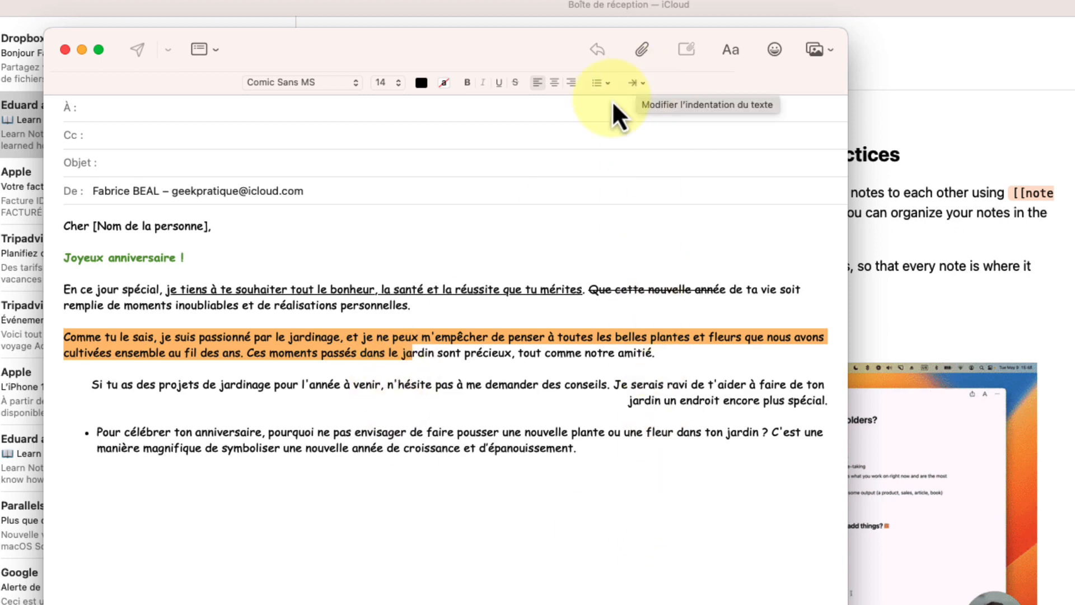
Indent the paragraph starting "En ce jour spécial" and remove that indentation again
click(53, 286)
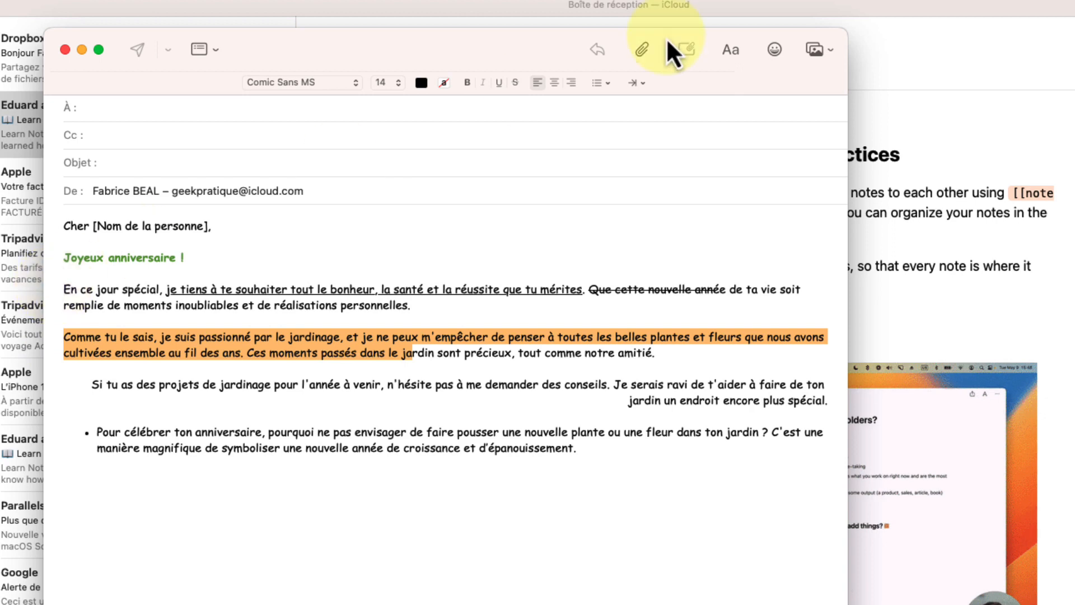
click(637, 82)
click(650, 105)
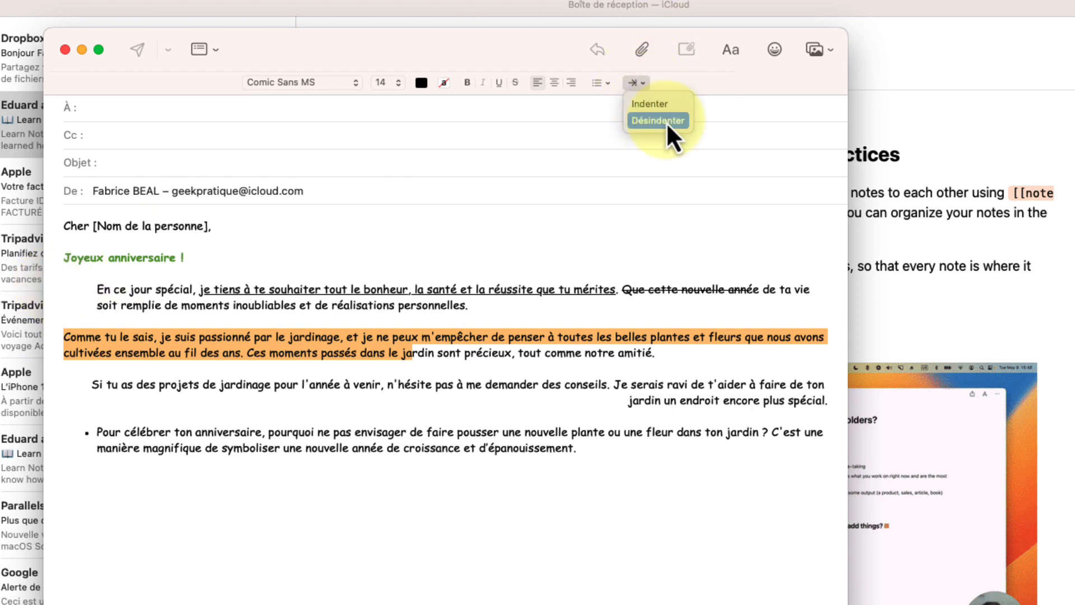
click(658, 121)
click(561, 336)
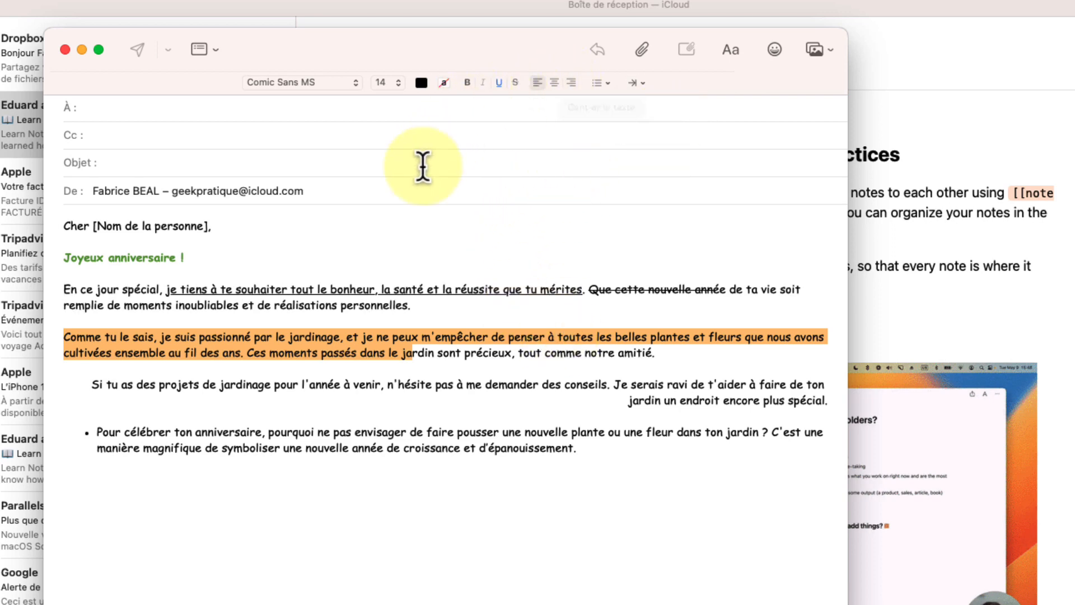
Search the emojis for "anniversaire" and insert the party popper after "Joyeux anniversaire !"
click(359, 258)
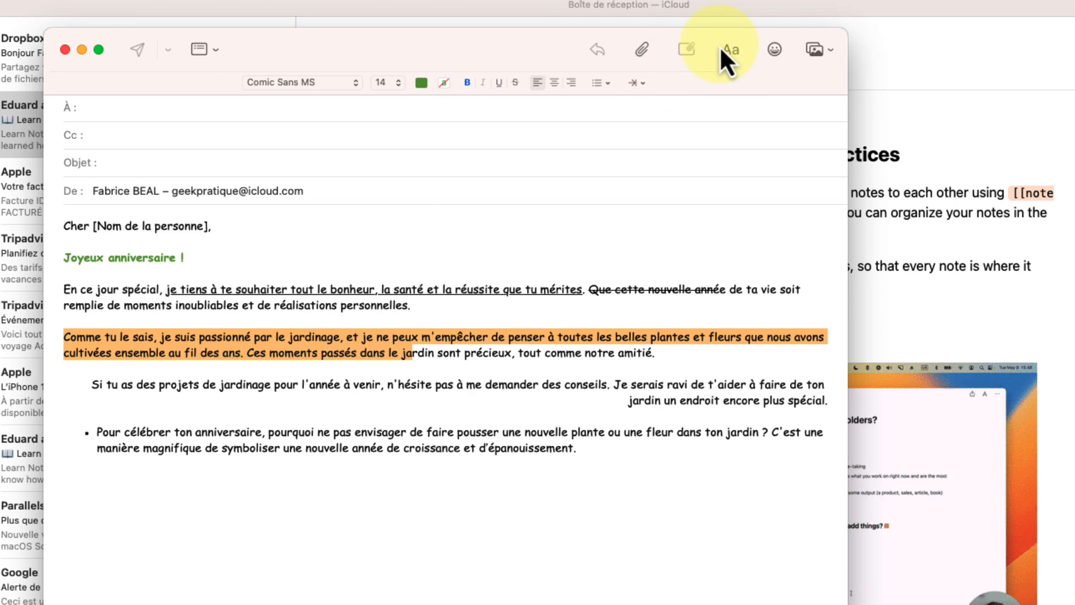
click(775, 51)
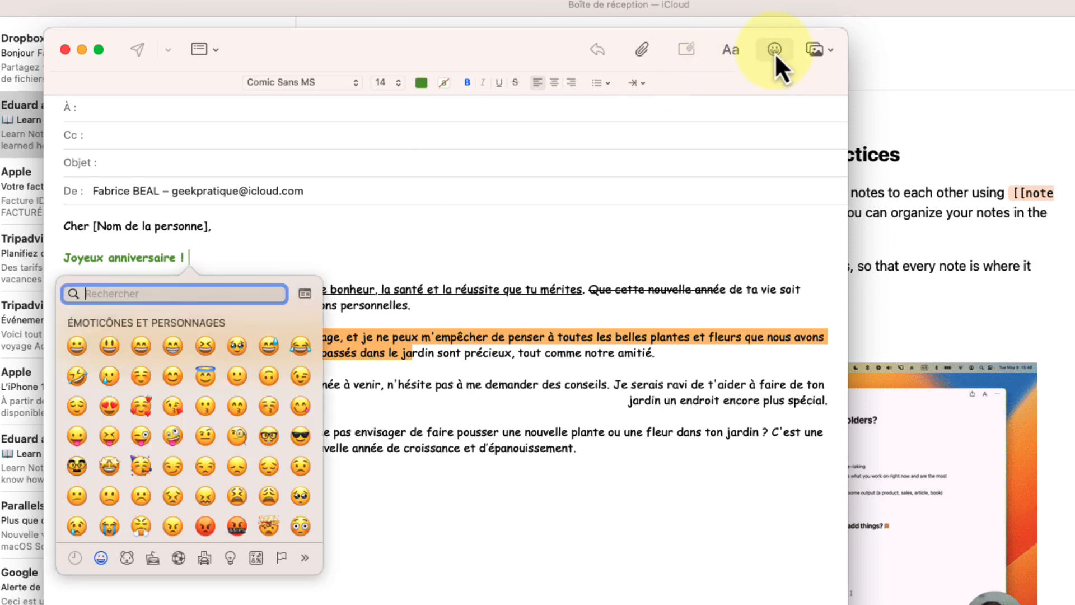
text(ann)
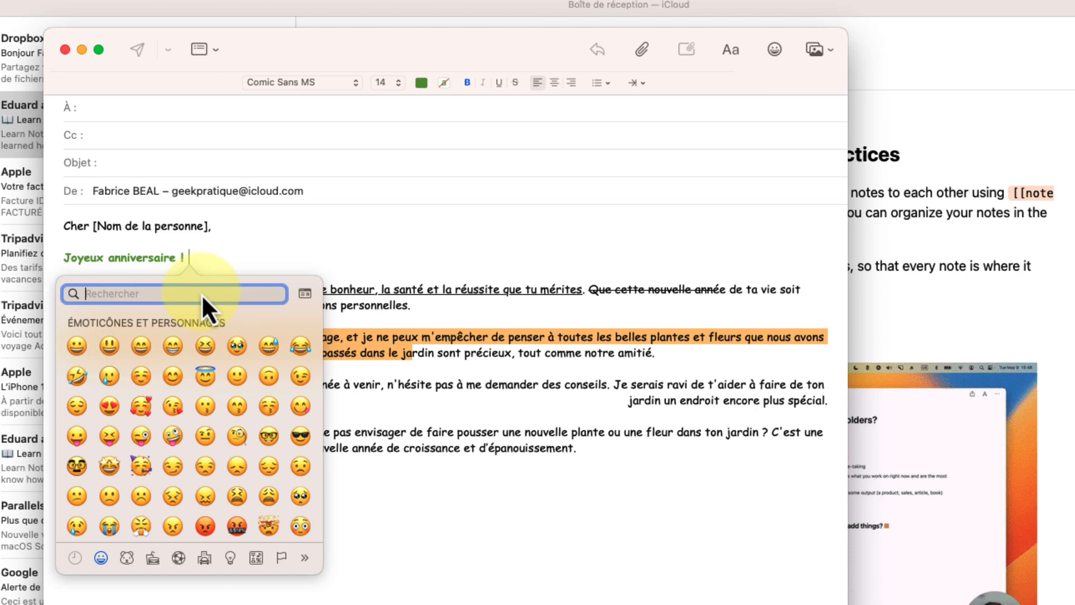
text(ivers)
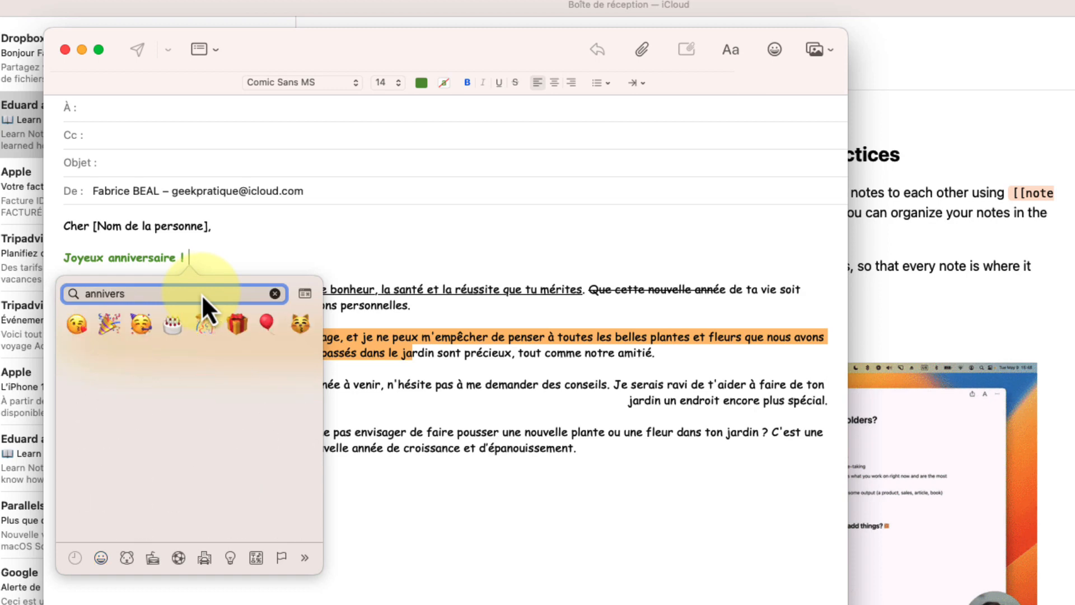
text(aire)
click(107, 328)
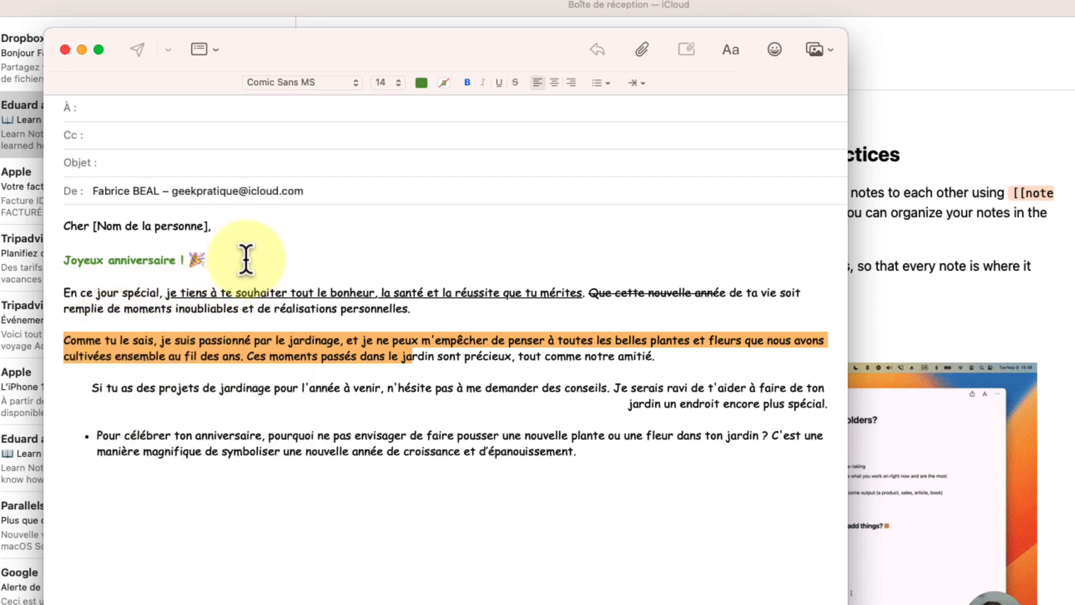
Add the birthday cake emoji after the party popper, finding it with the search "anniversaire"
click(775, 51)
text(anni)
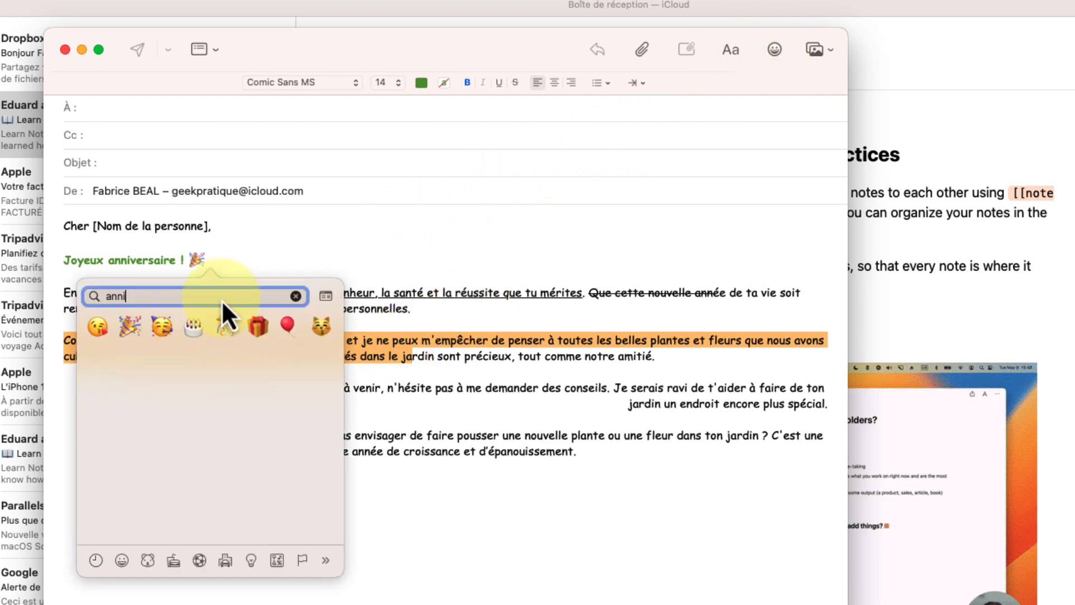
text(versaire)
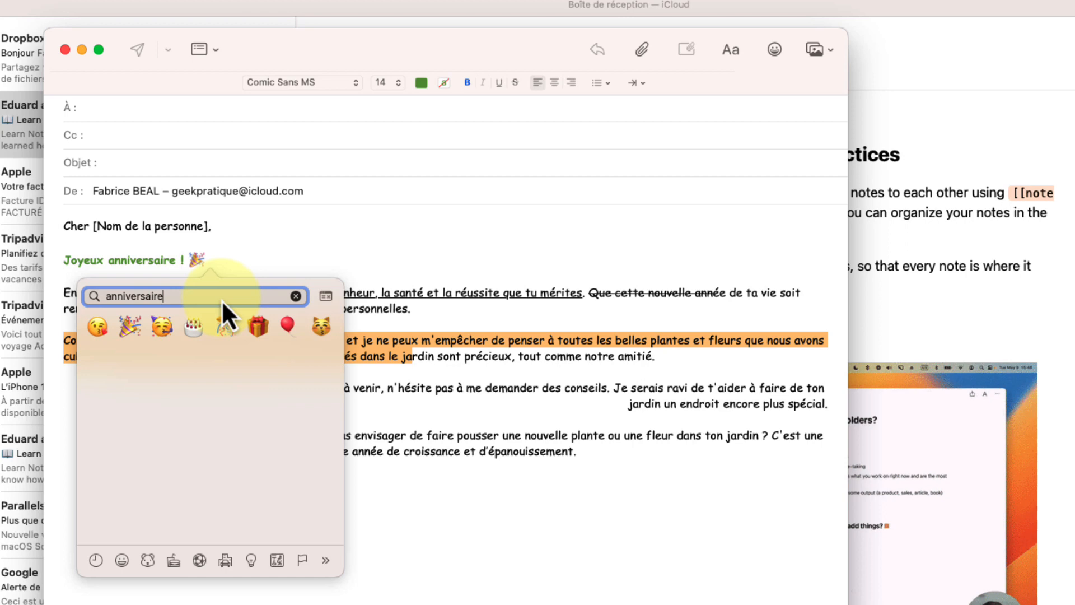
click(193, 327)
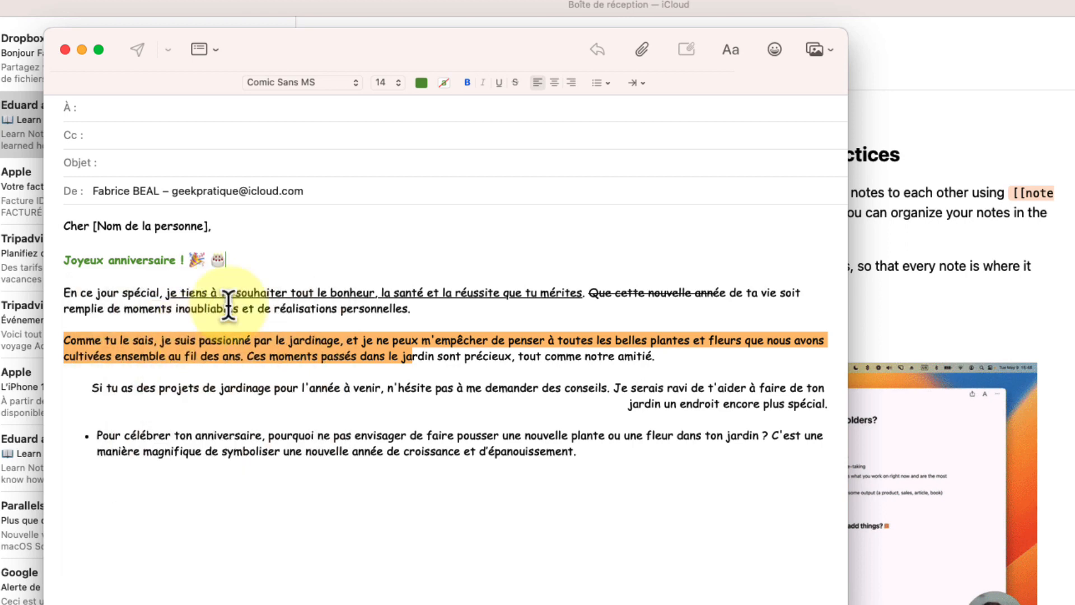
Find the red balloon emoji by searching "anniversaire" and insert it after the birthday cake
click(774, 49)
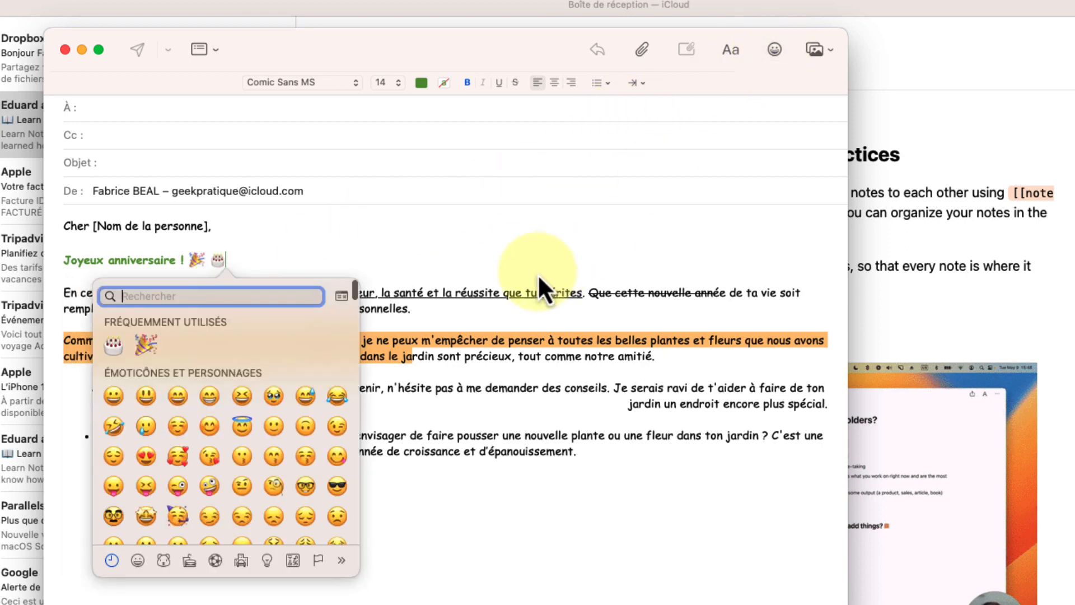
text(anniversaire)
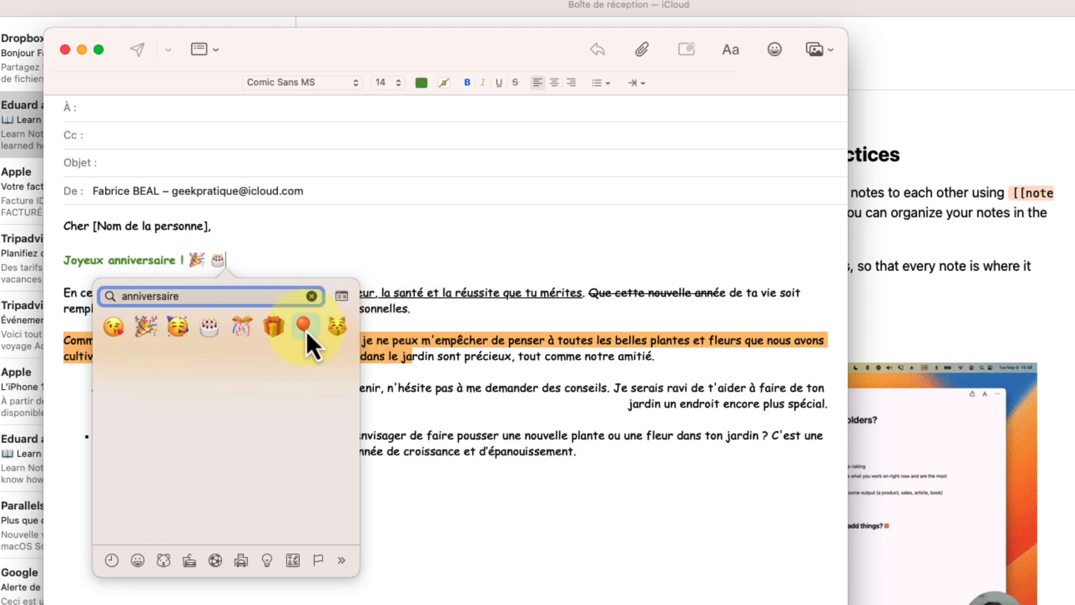
click(307, 332)
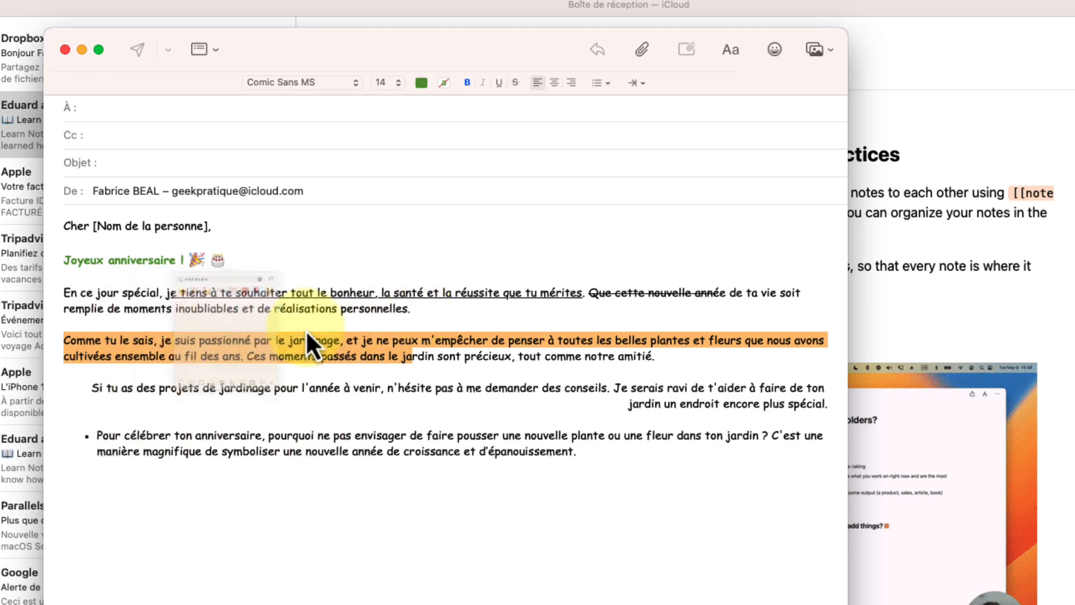
Browse the available emoji categories, from smileys and people through animals, activities and objects to flags
click(775, 49)
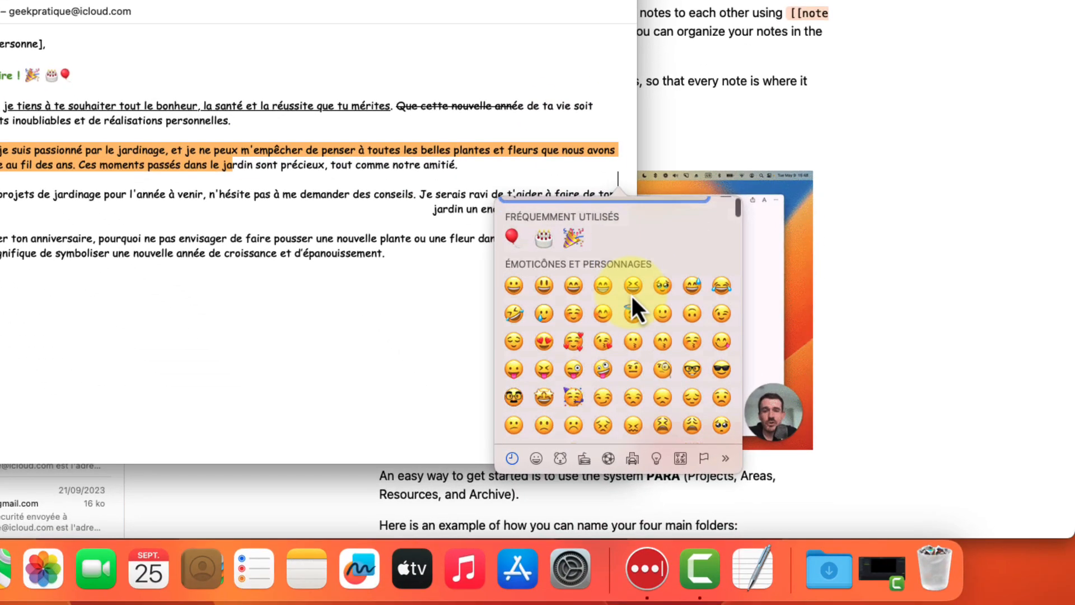
scroll(698, 358, down, 15)
scroll(599, 331, down, 15)
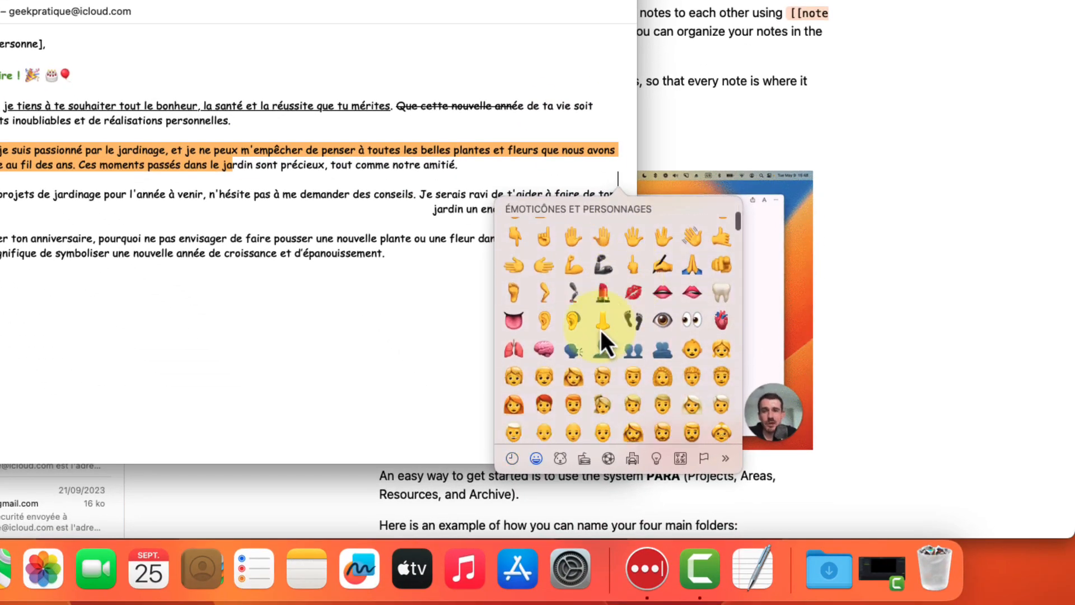
scroll(596, 343, down, 5)
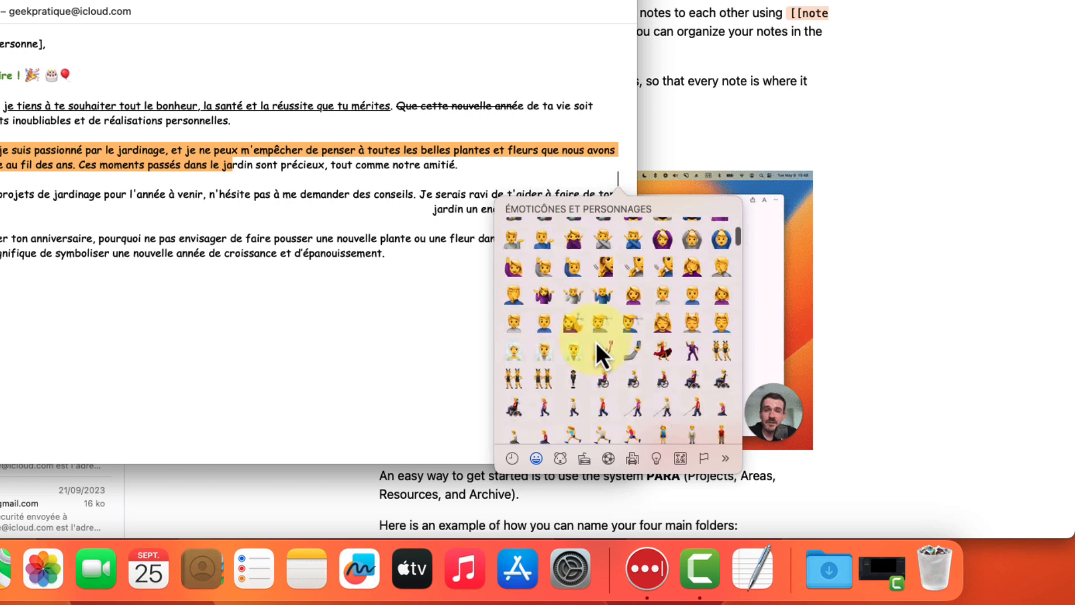
click(561, 465)
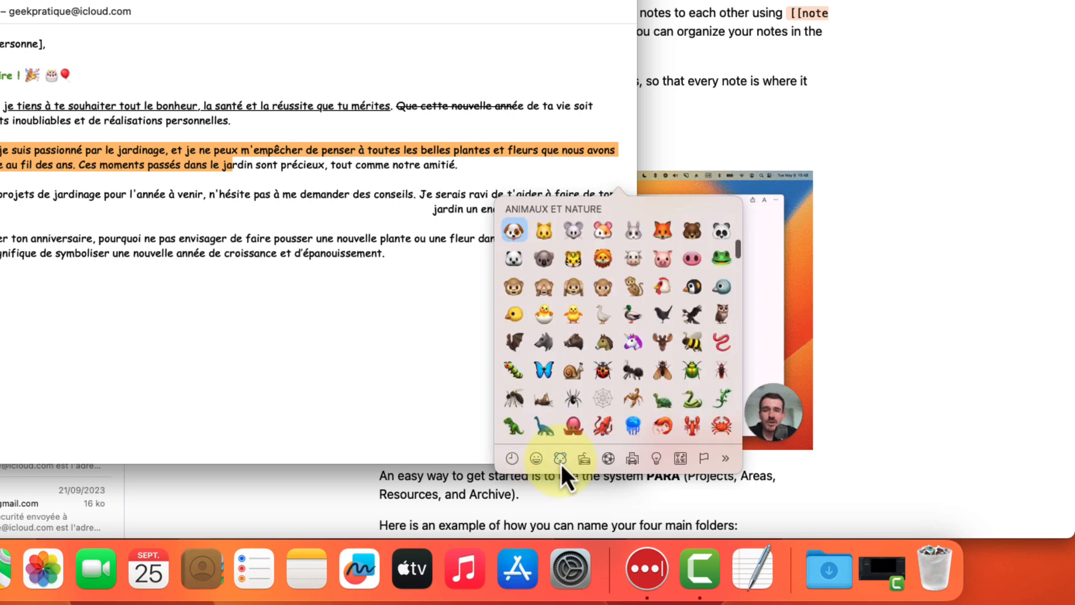
click(583, 460)
click(609, 459)
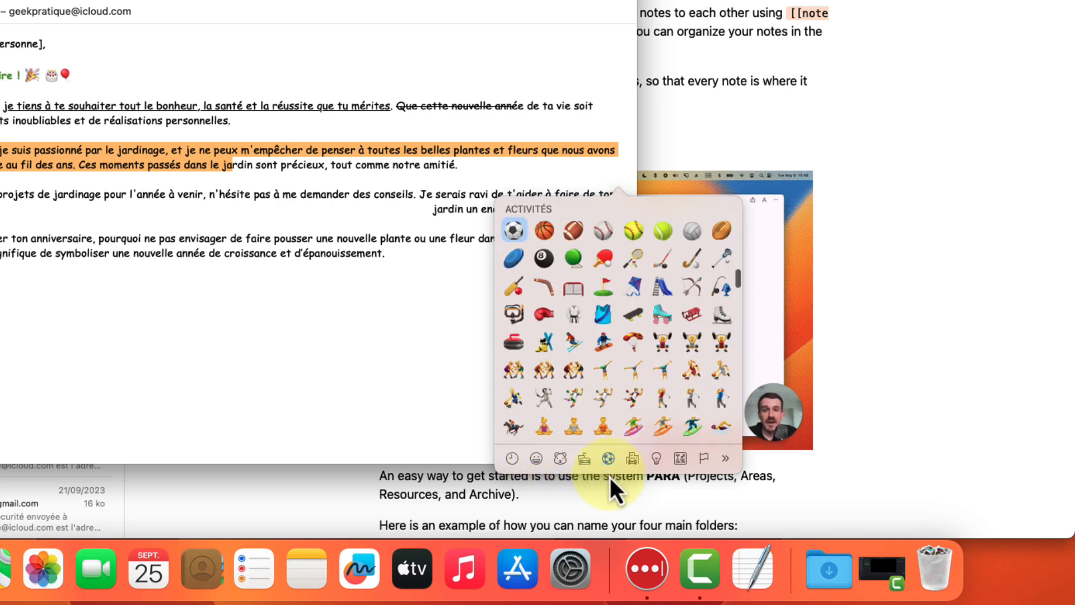
click(633, 460)
click(656, 459)
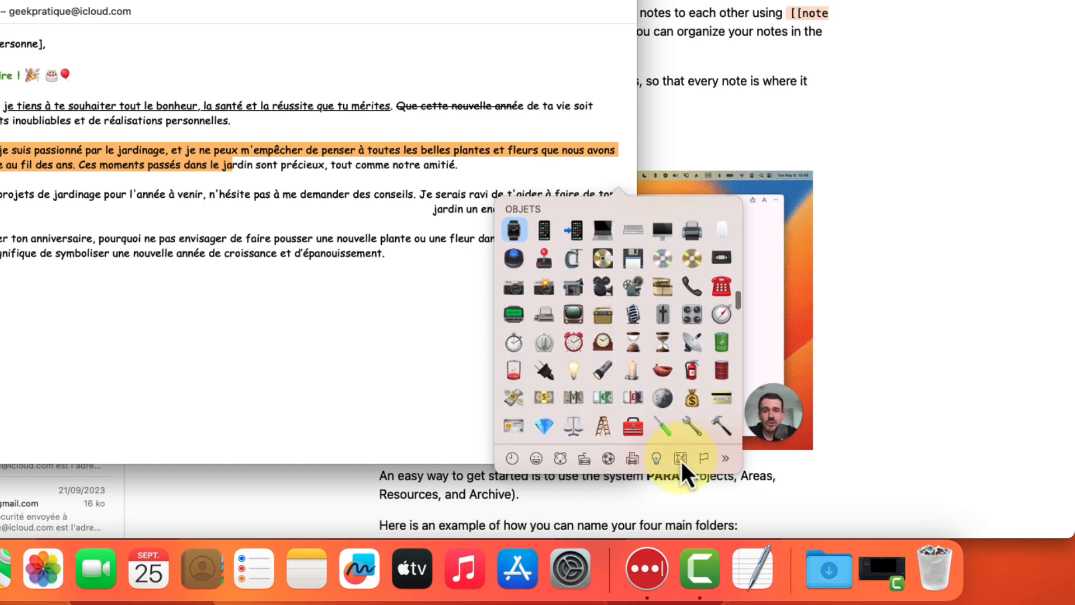
click(681, 459)
click(704, 459)
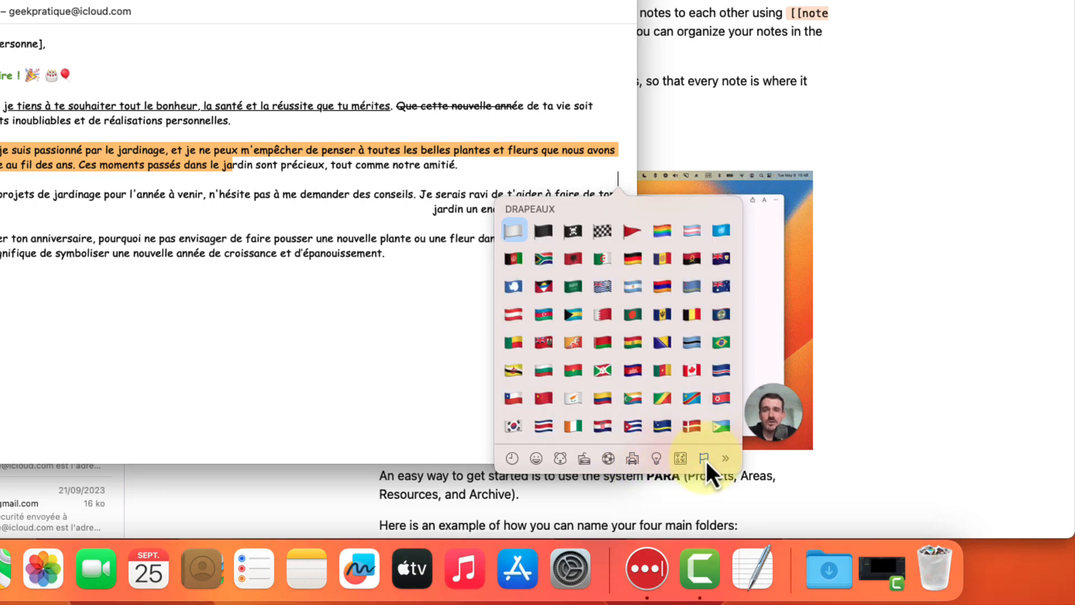